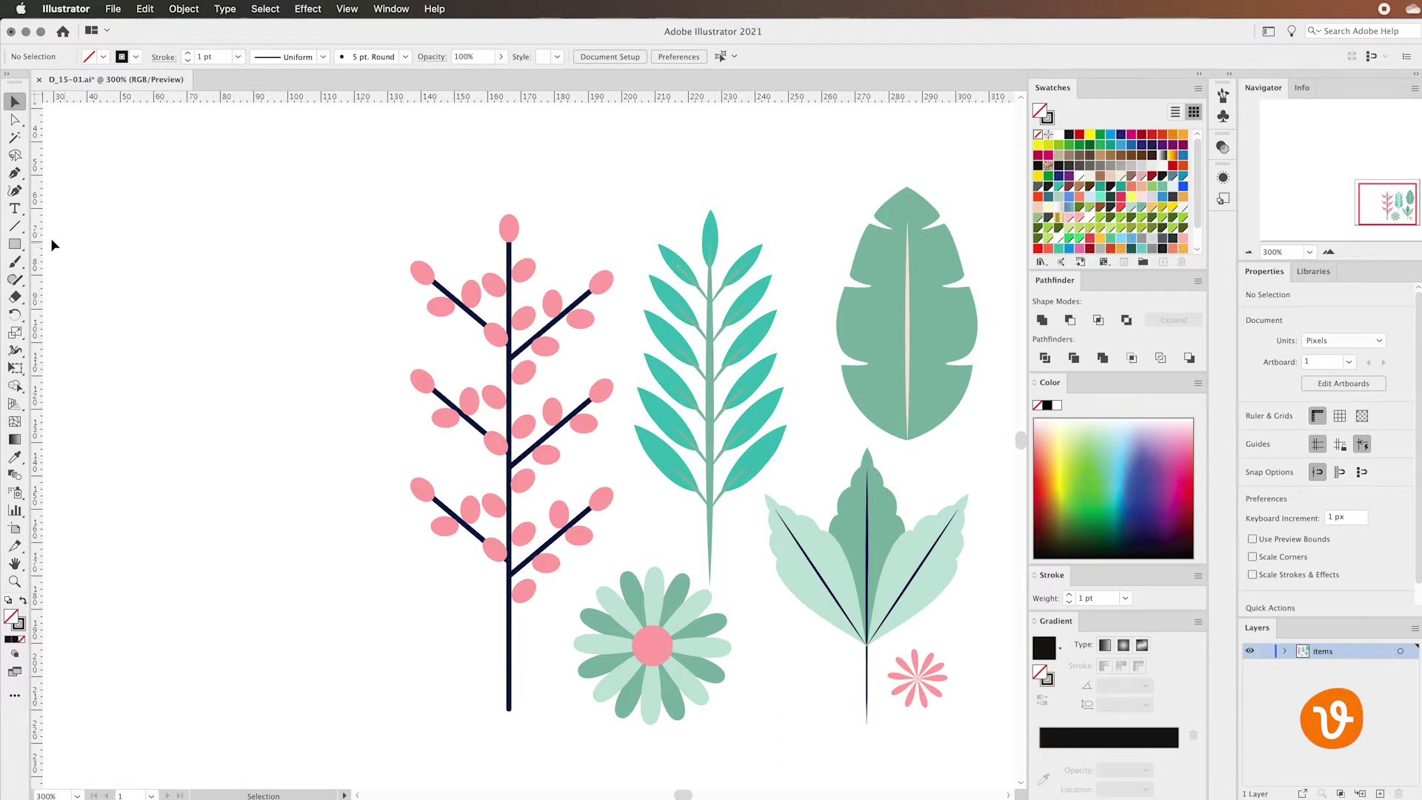
Step: Draw a vertical line left of the pink berry branch, then shorten it from the top to about 110 px
{"action": "left_click", "coordinate": [15, 226]}
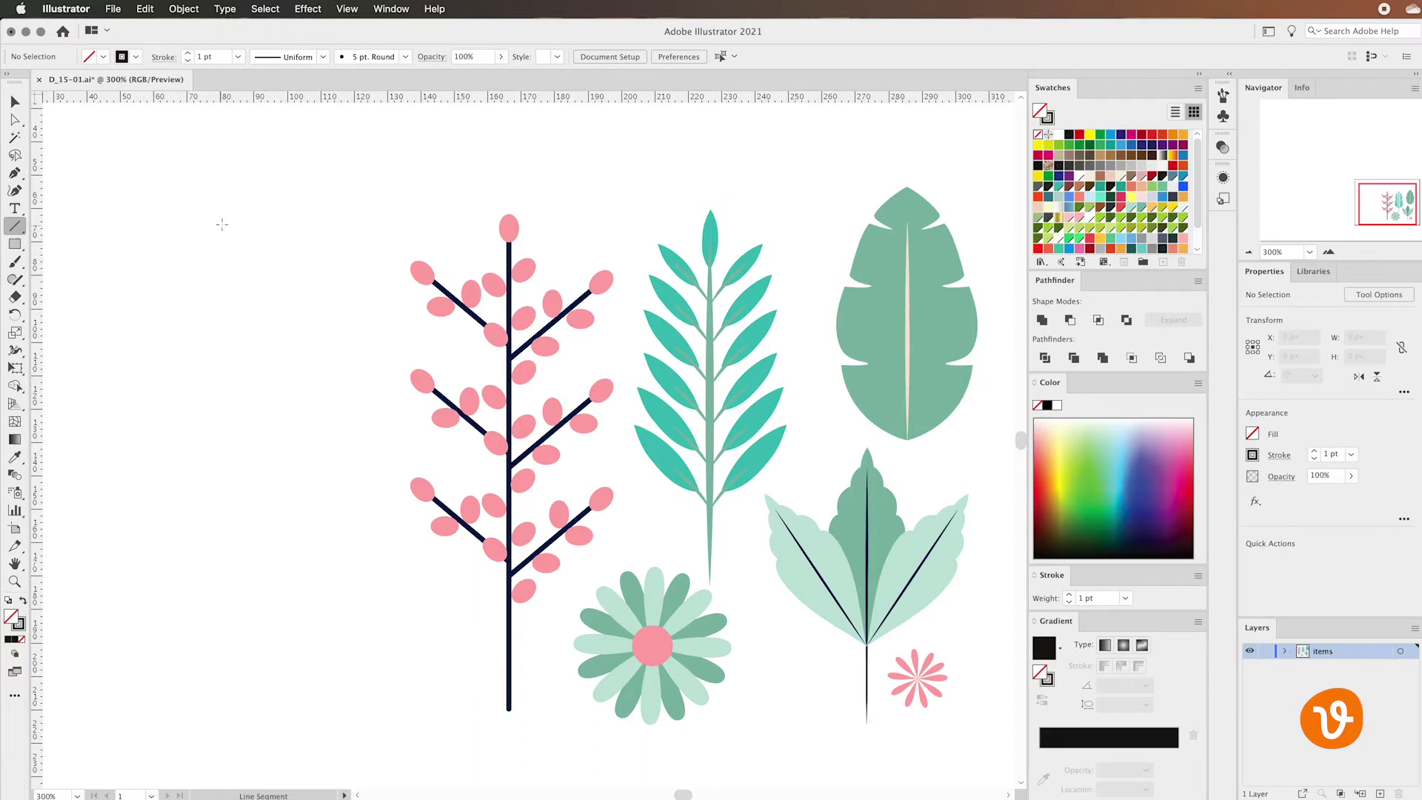
{"action": "mouse_move", "coordinate": [221, 224]}
{"action": "left_mouse_down"}
{"action": "mouse_move", "coordinate": [221, 692]}
{"action": "mouse_move", "coordinate": [246, 692]}
{"action": "left_mouse_up"}
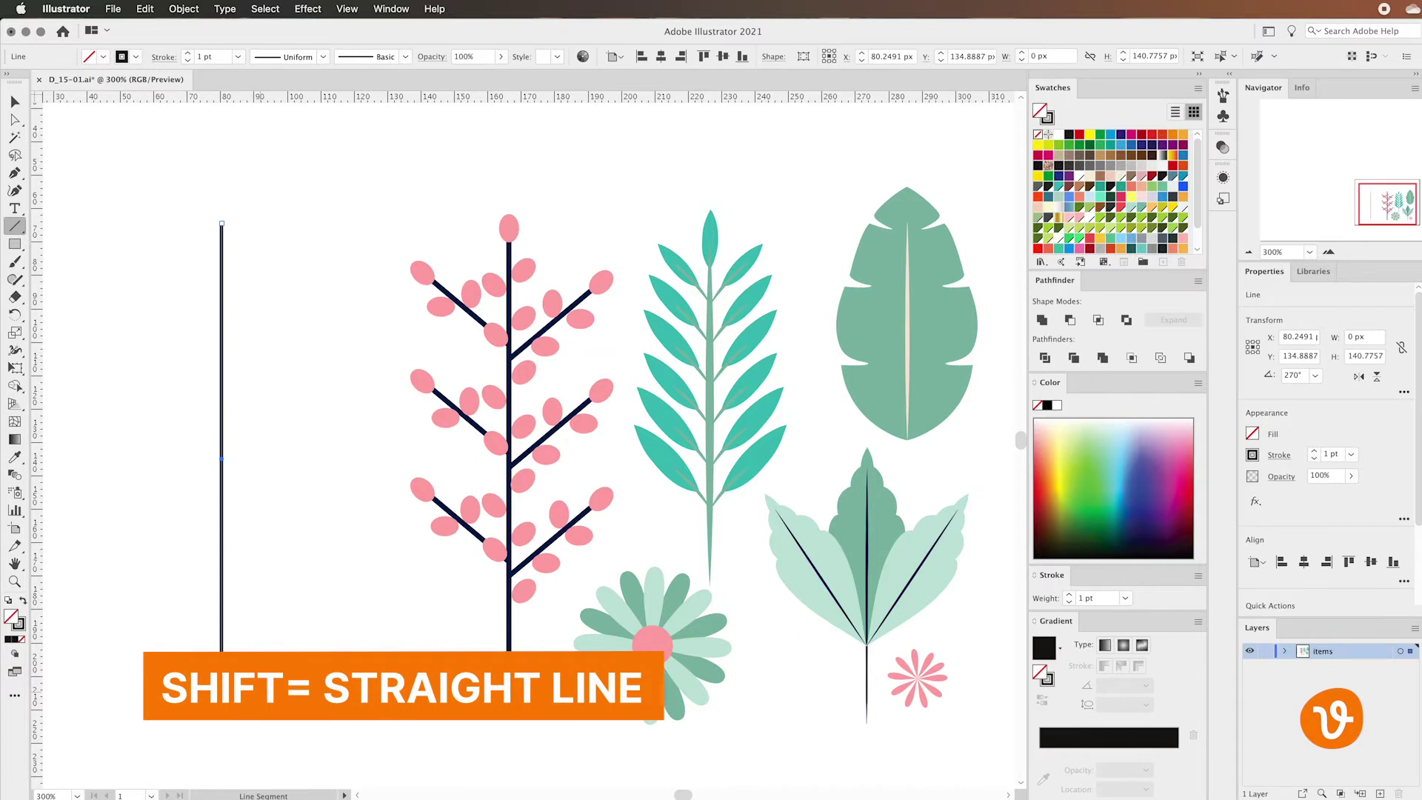
{"action": "left_click", "coordinate": [13, 107]}
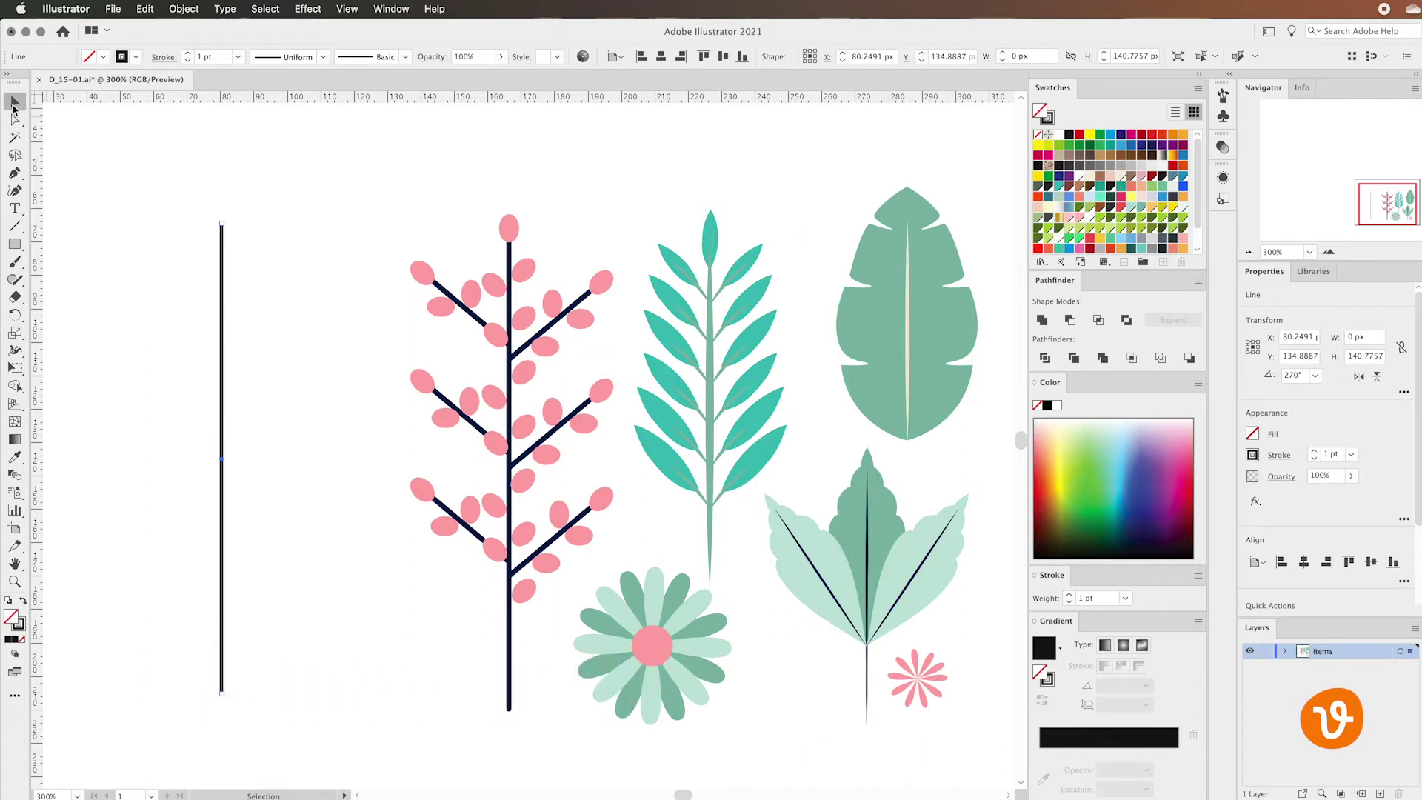
{"action": "left_click_drag", "start_coordinate": [224, 224], "coordinate": [219, 326]}
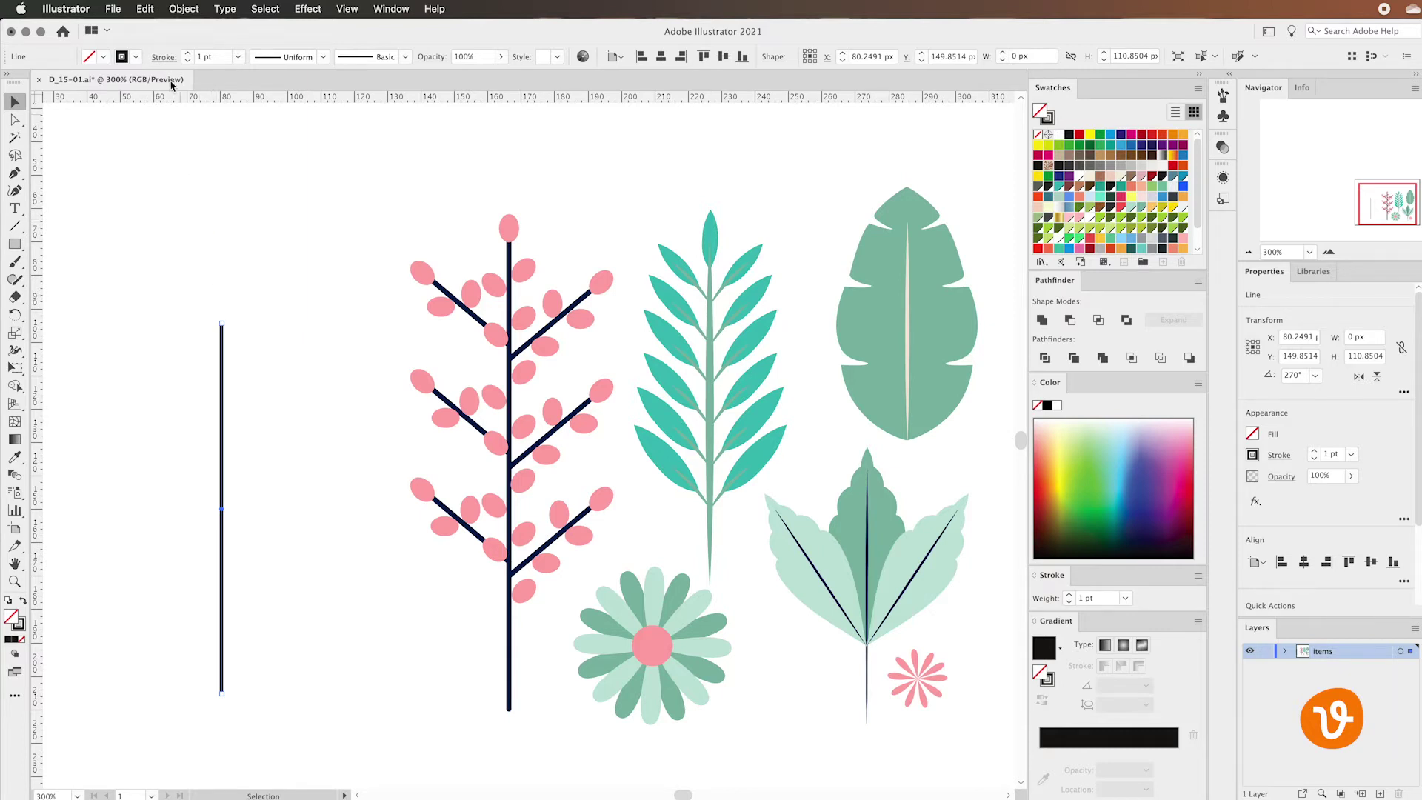
{"action": "left_click", "coordinate": [238, 58]}
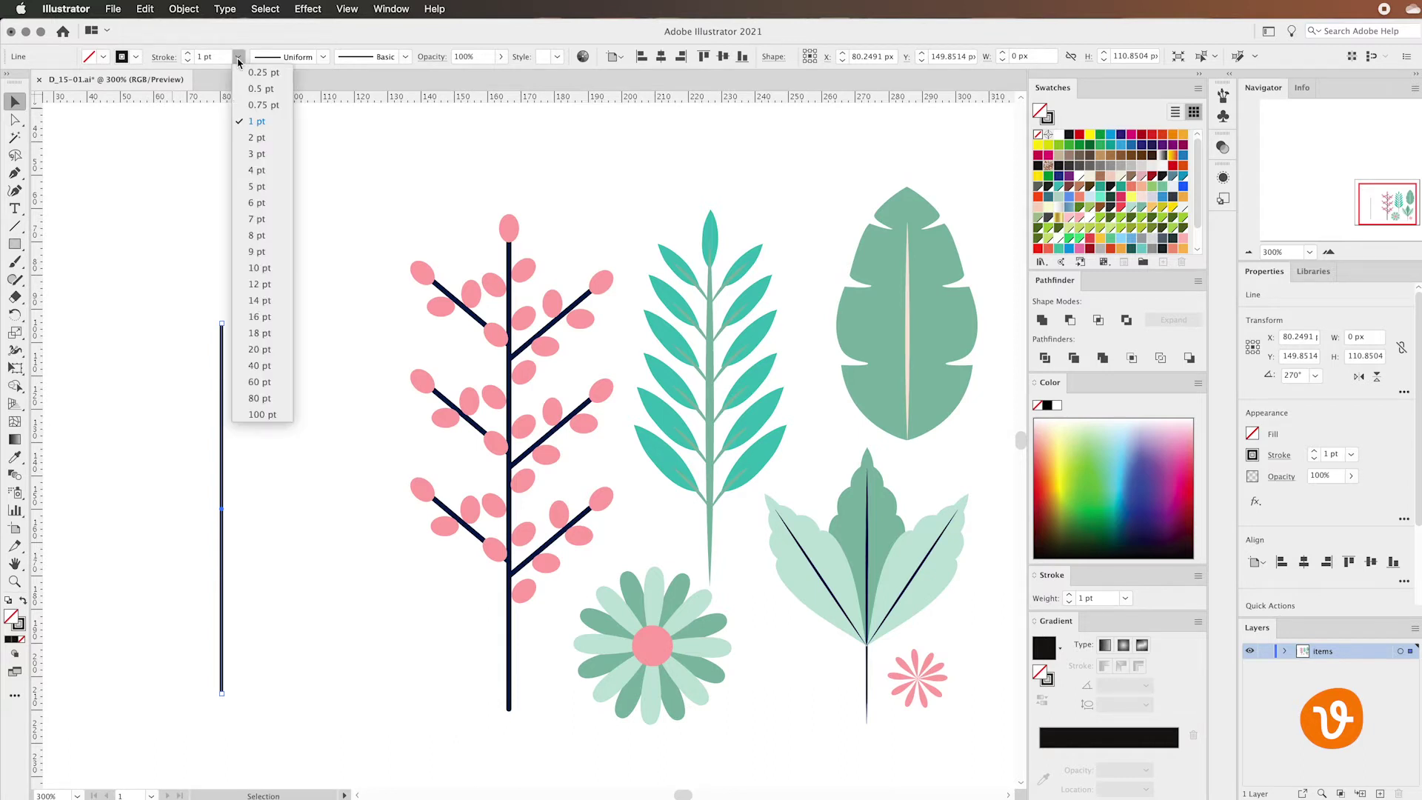
{"action": "left_click", "coordinate": [260, 187]}
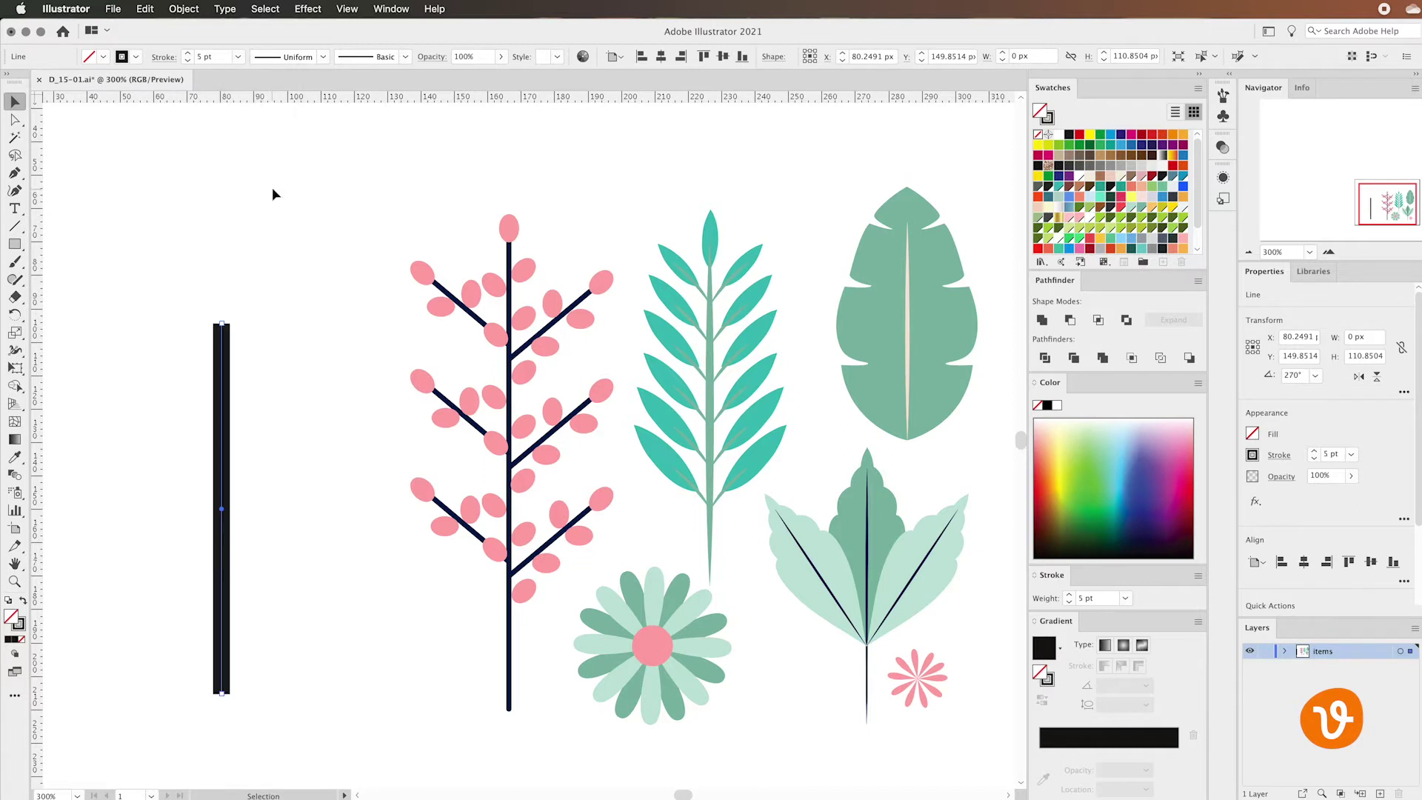
{"action": "left_click", "coordinate": [238, 57]}
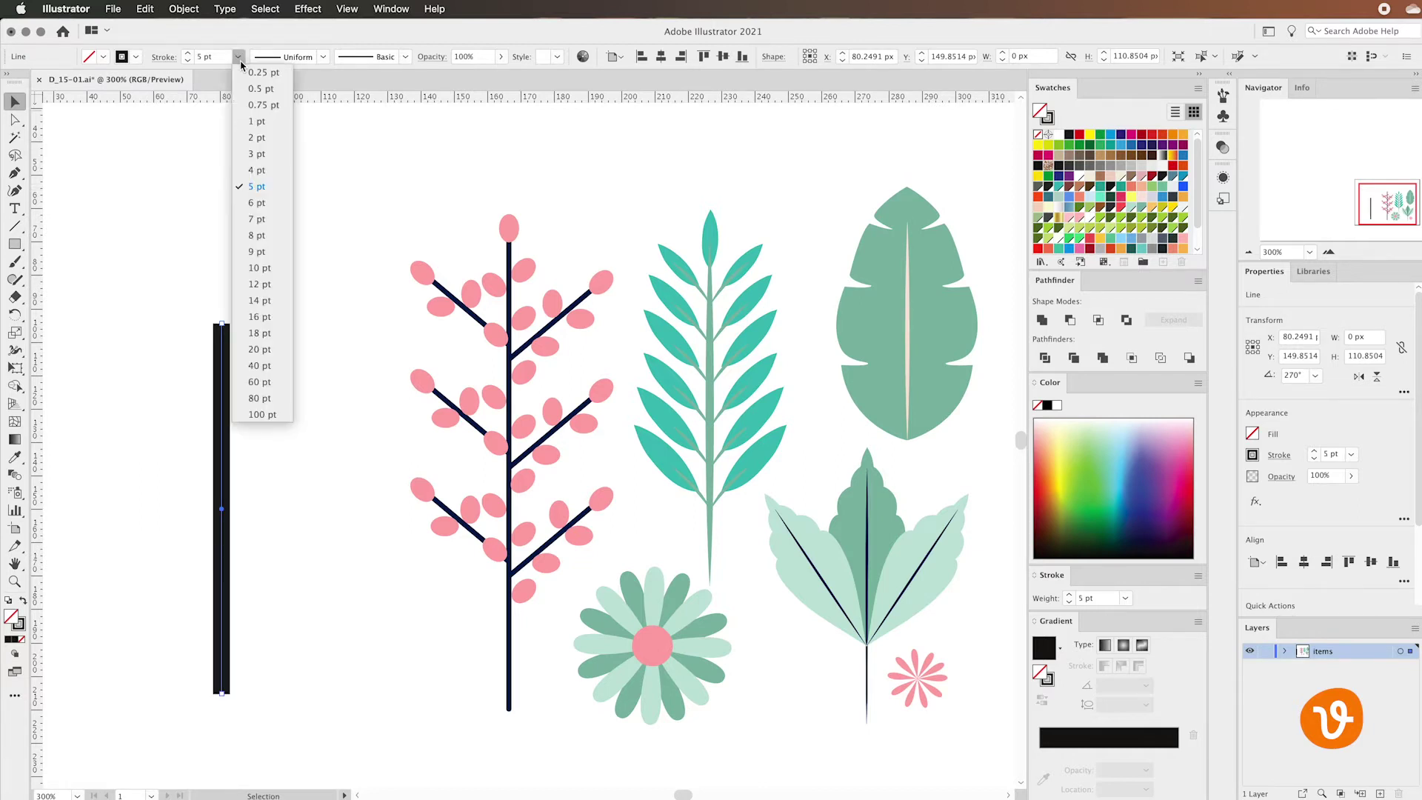
{"action": "left_click", "coordinate": [259, 138]}
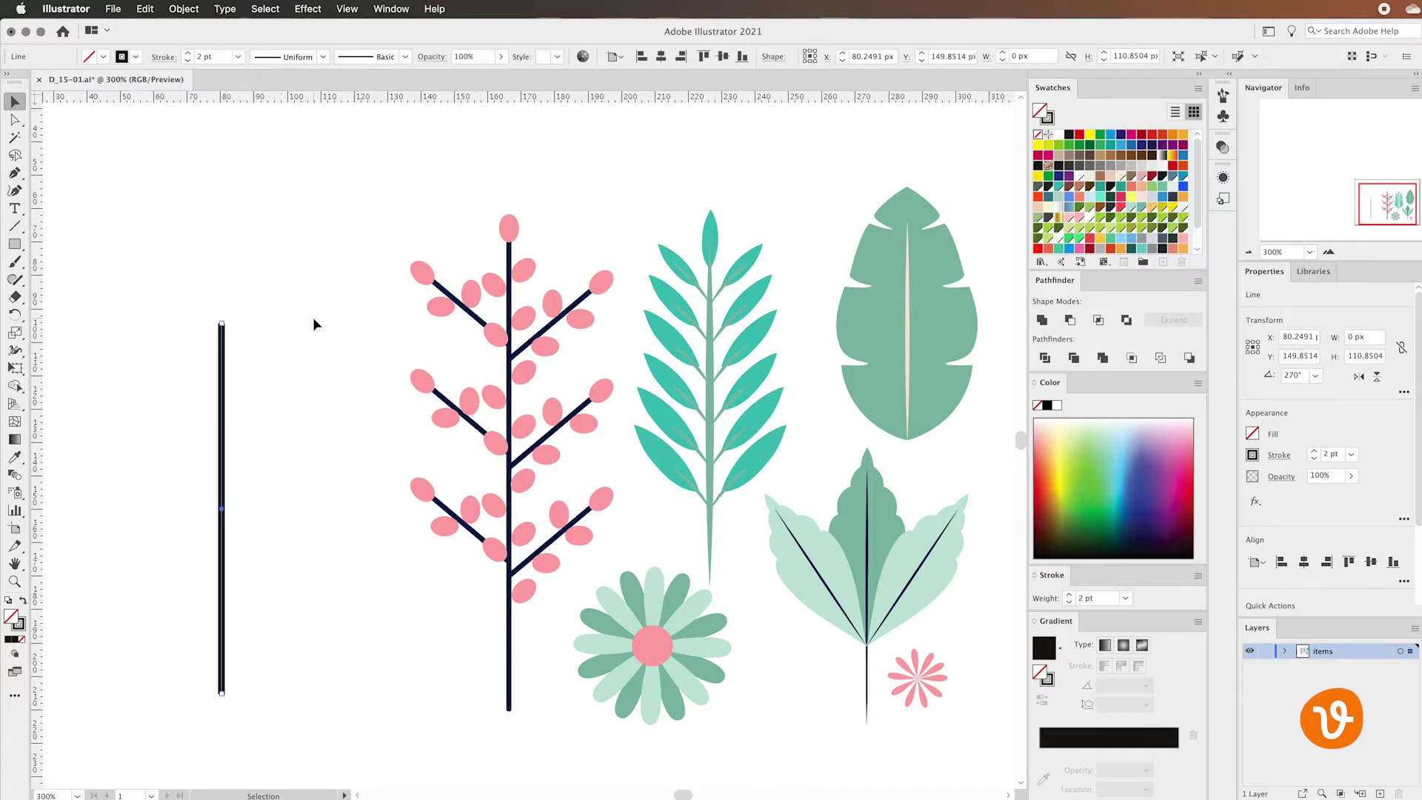
{"action": "left_click", "coordinate": [239, 57]}
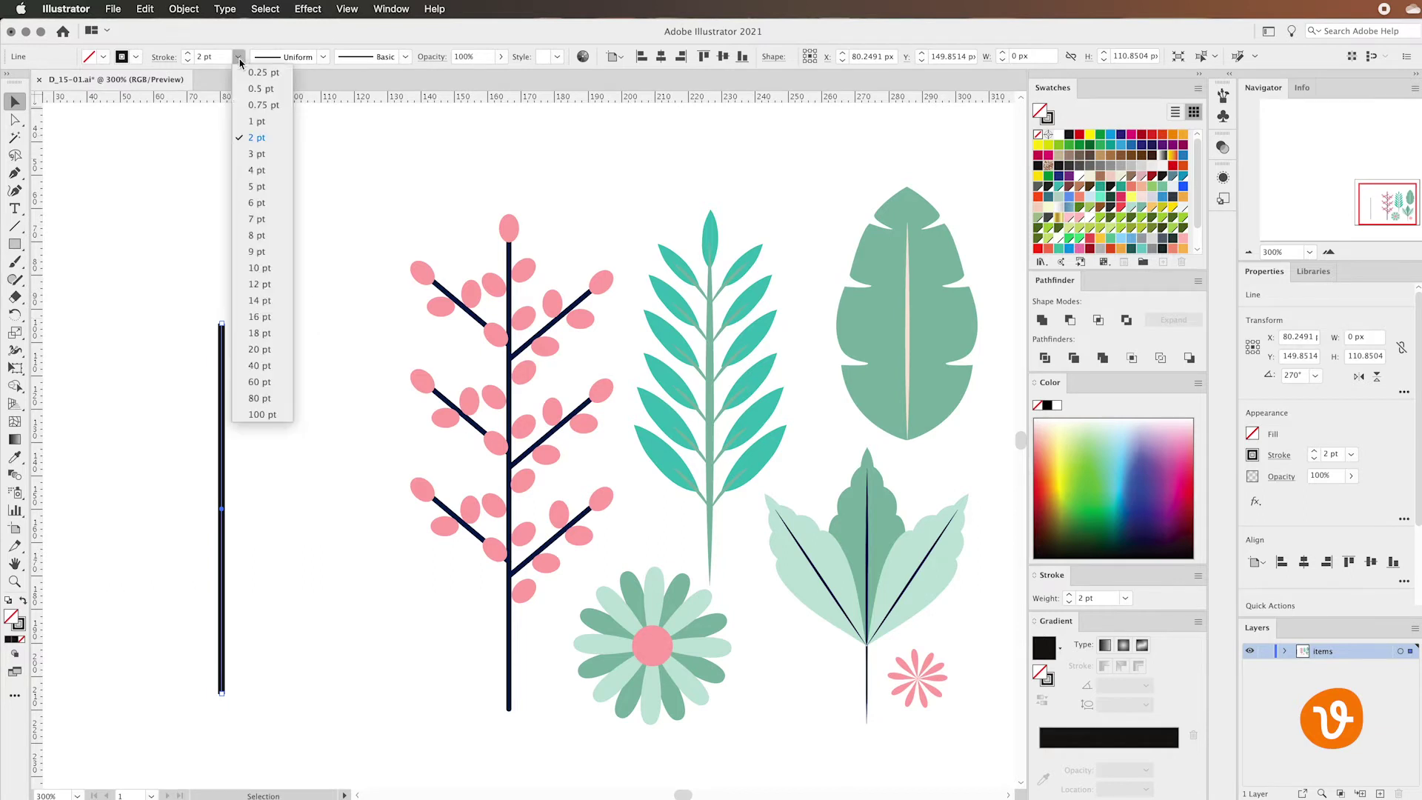
{"action": "left_click", "coordinate": [259, 122]}
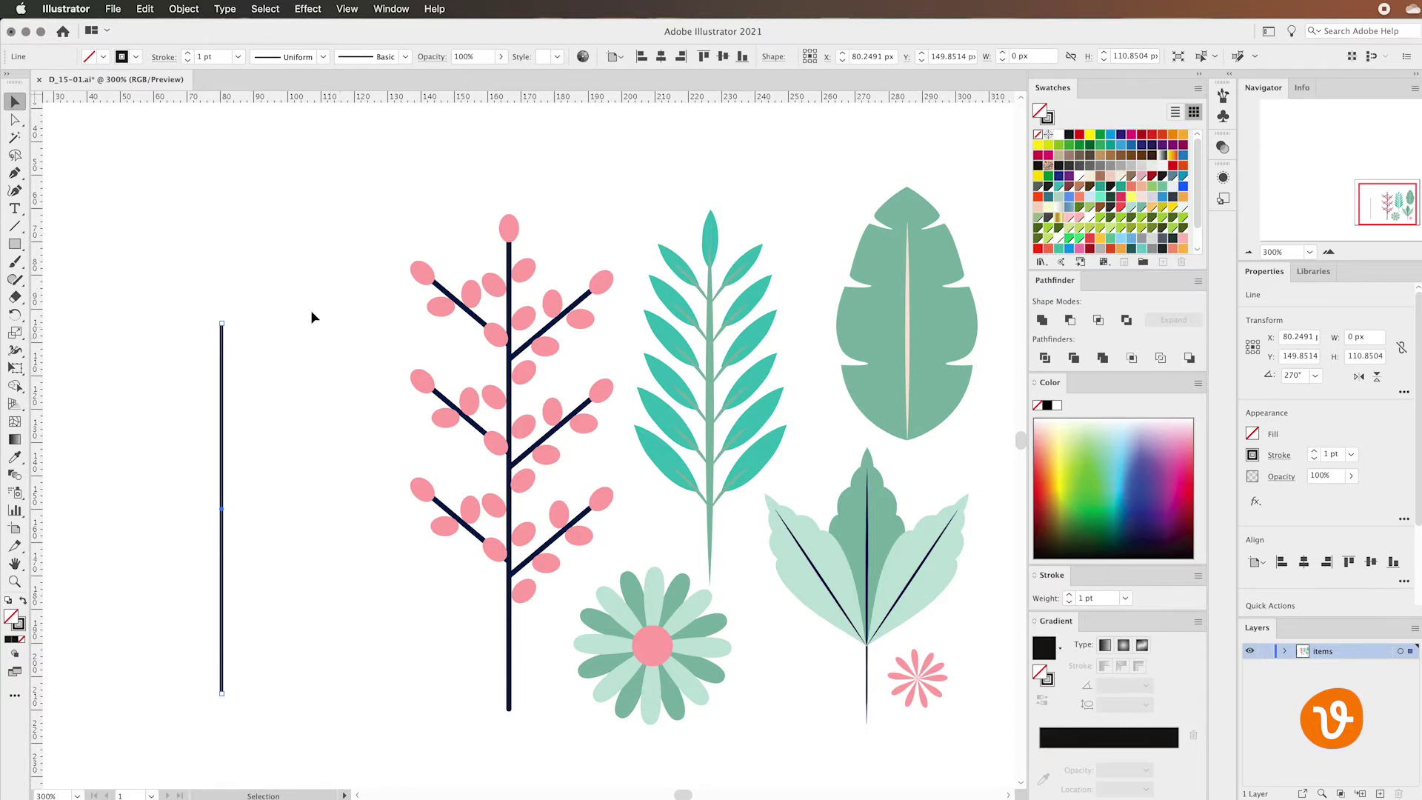
{"action": "left_click", "coordinate": [136, 58]}
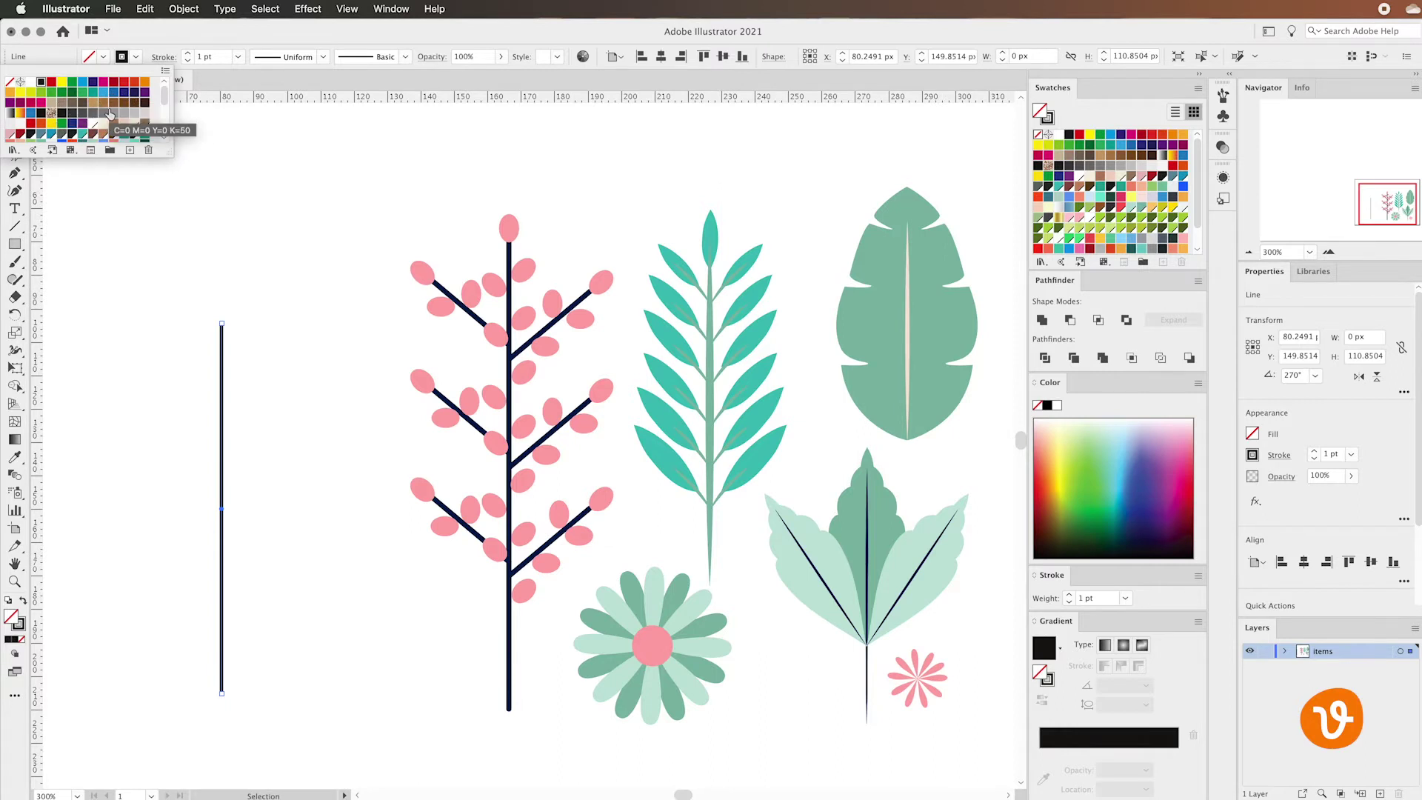
{"action": "left_click", "coordinate": [100, 84]}
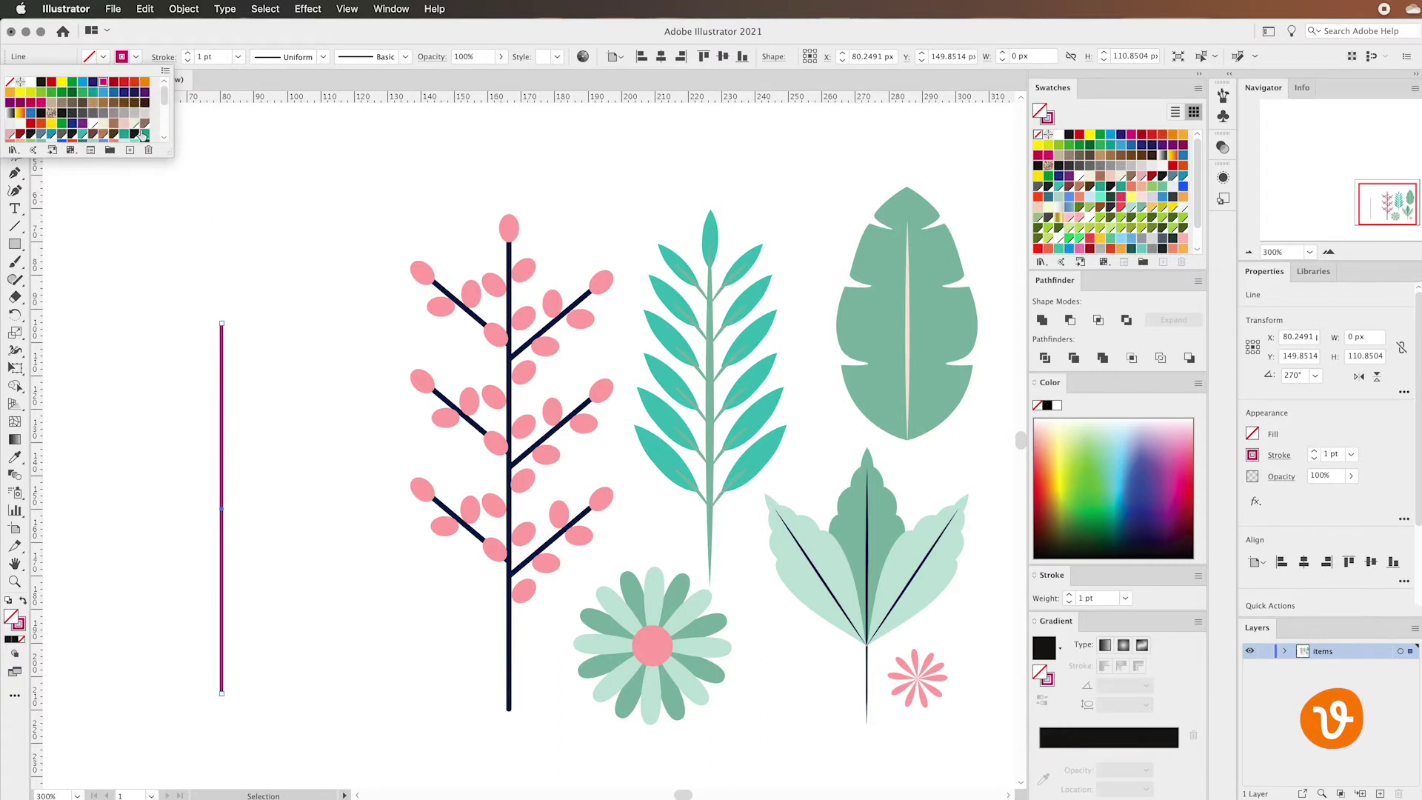
{"action": "left_click", "coordinate": [40, 81]}
{"action": "left_click", "coordinate": [248, 278]}
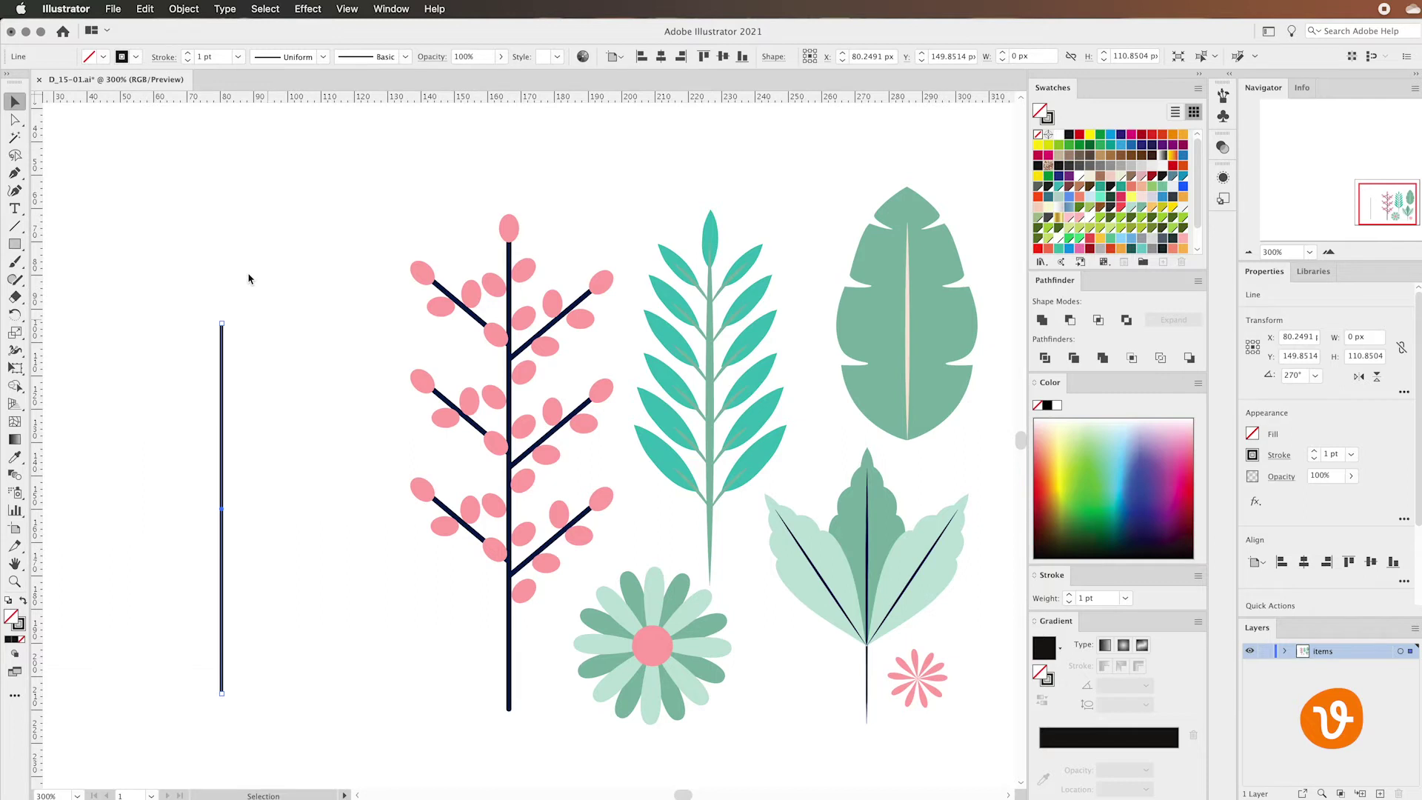
{"action": "left_click", "coordinate": [238, 324]}
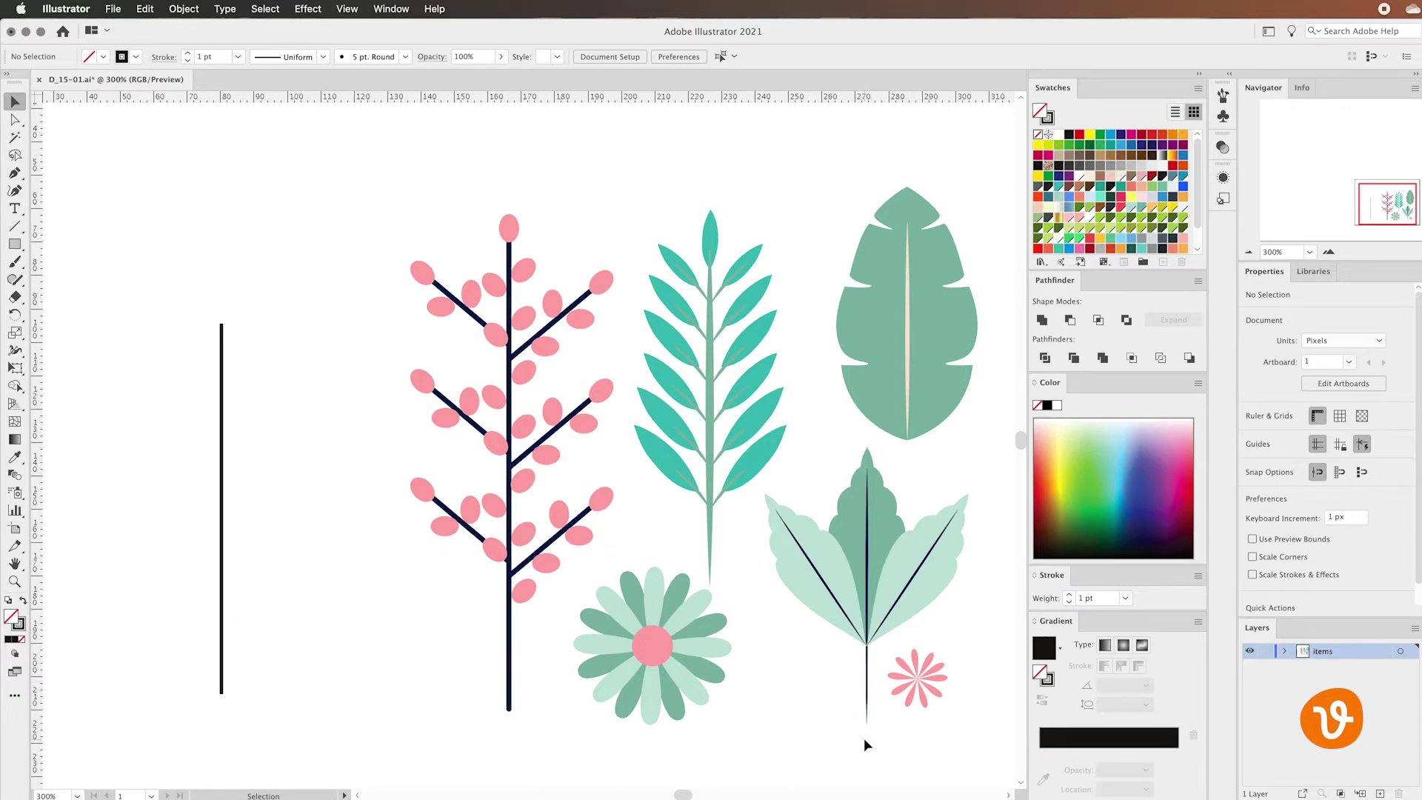
Step: Give the vertical line Width Profile 1 so it swells in the middle and tapers at both ends
{"action": "left_click", "coordinate": [223, 463]}
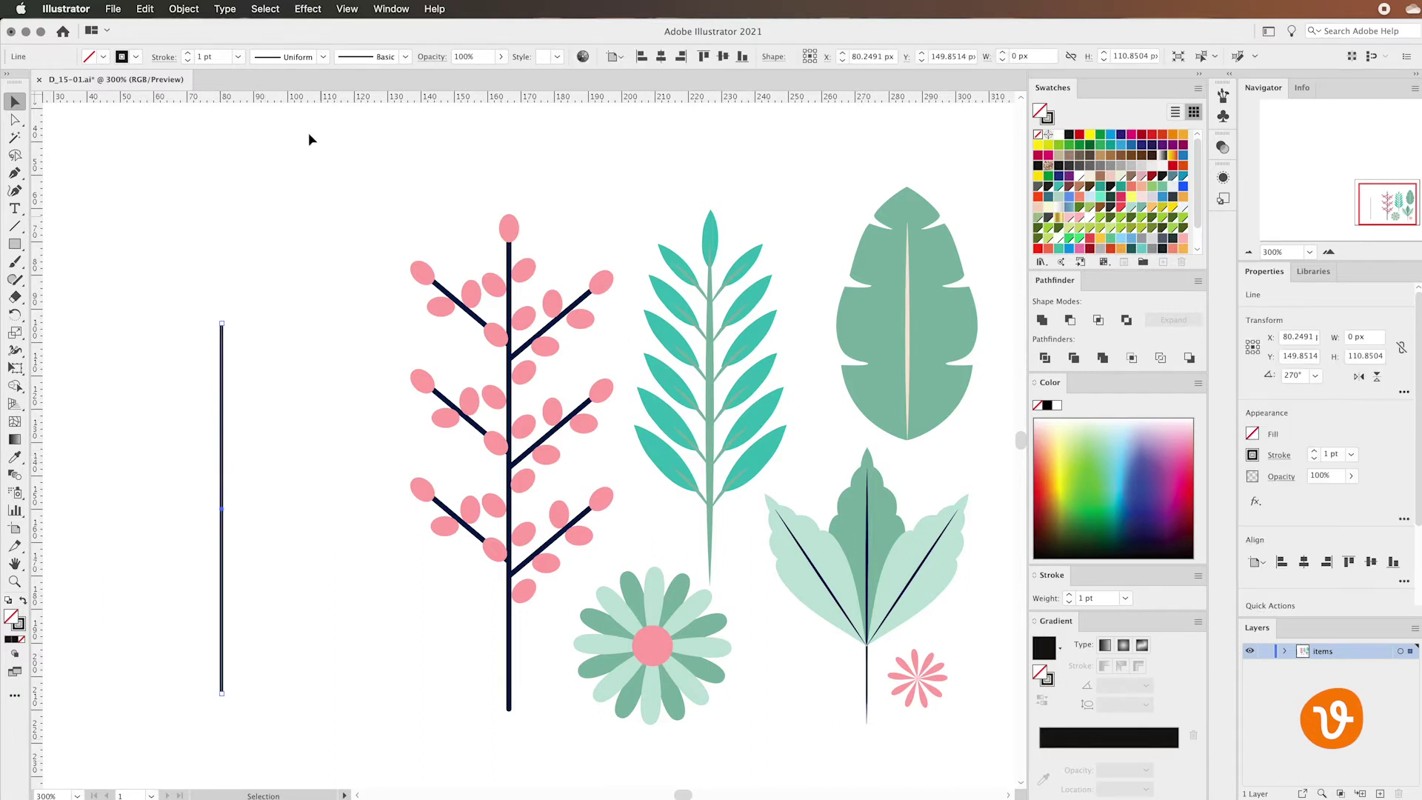
{"action": "left_click", "coordinate": [322, 57]}
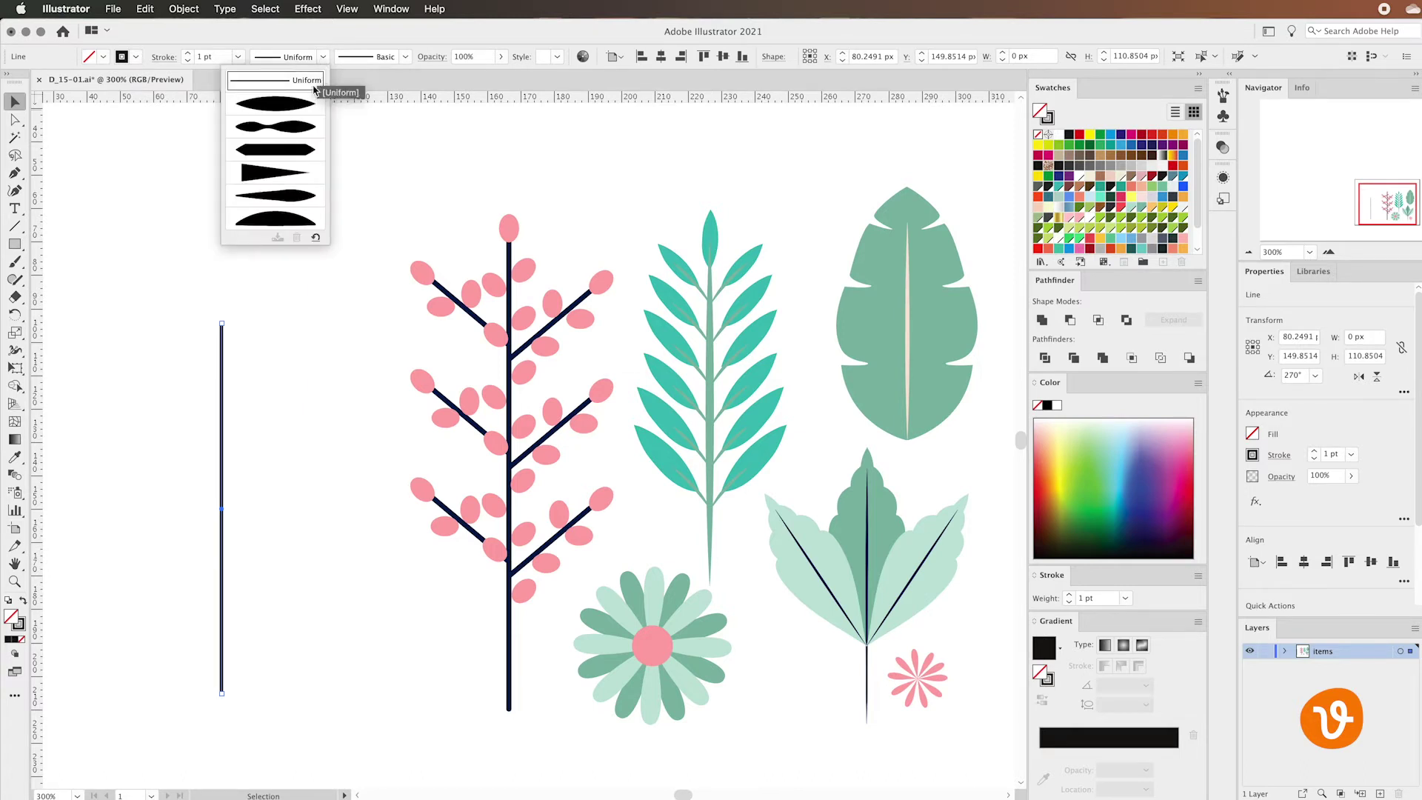
{"action": "left_click", "coordinate": [310, 103]}
{"action": "left_click", "coordinate": [323, 57]}
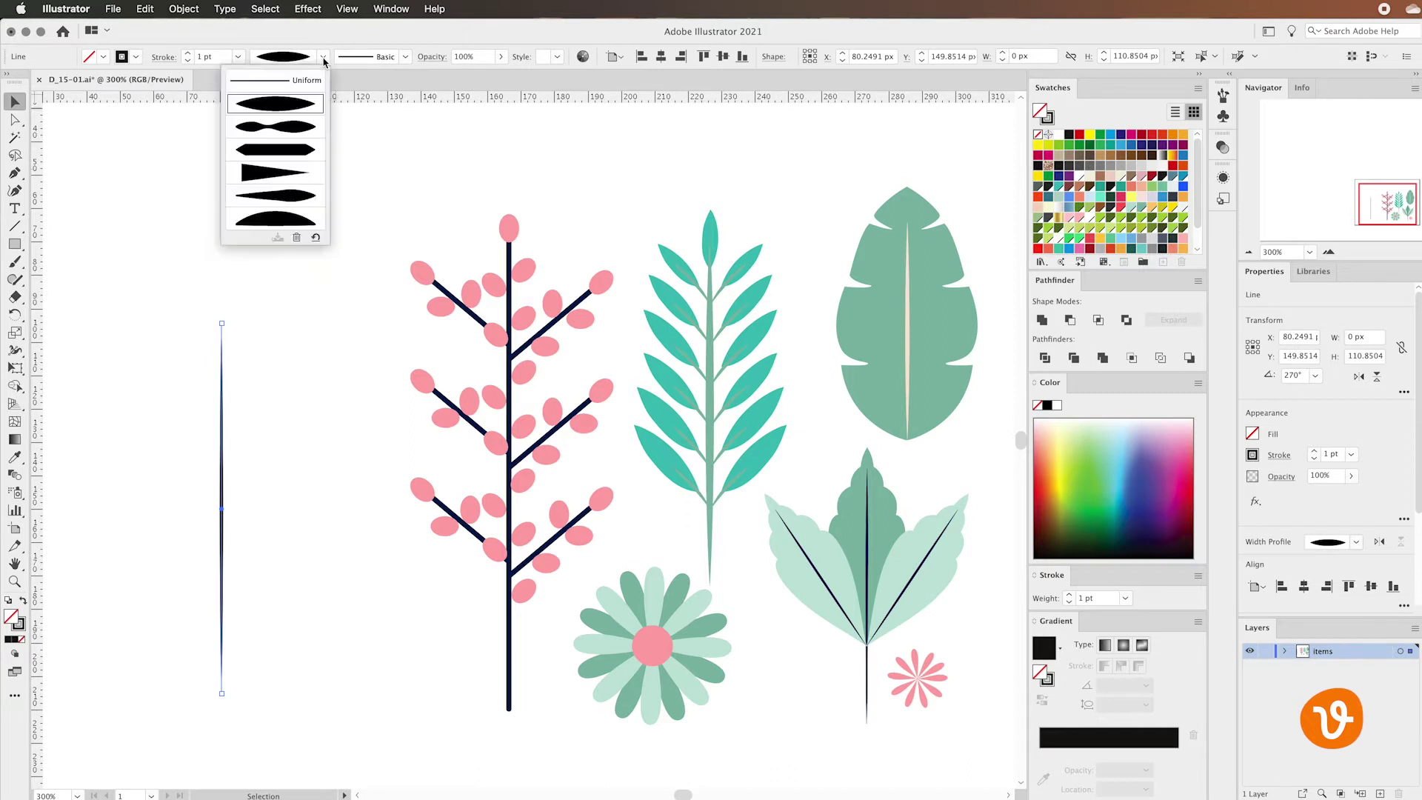
{"action": "left_click", "coordinate": [278, 175]}
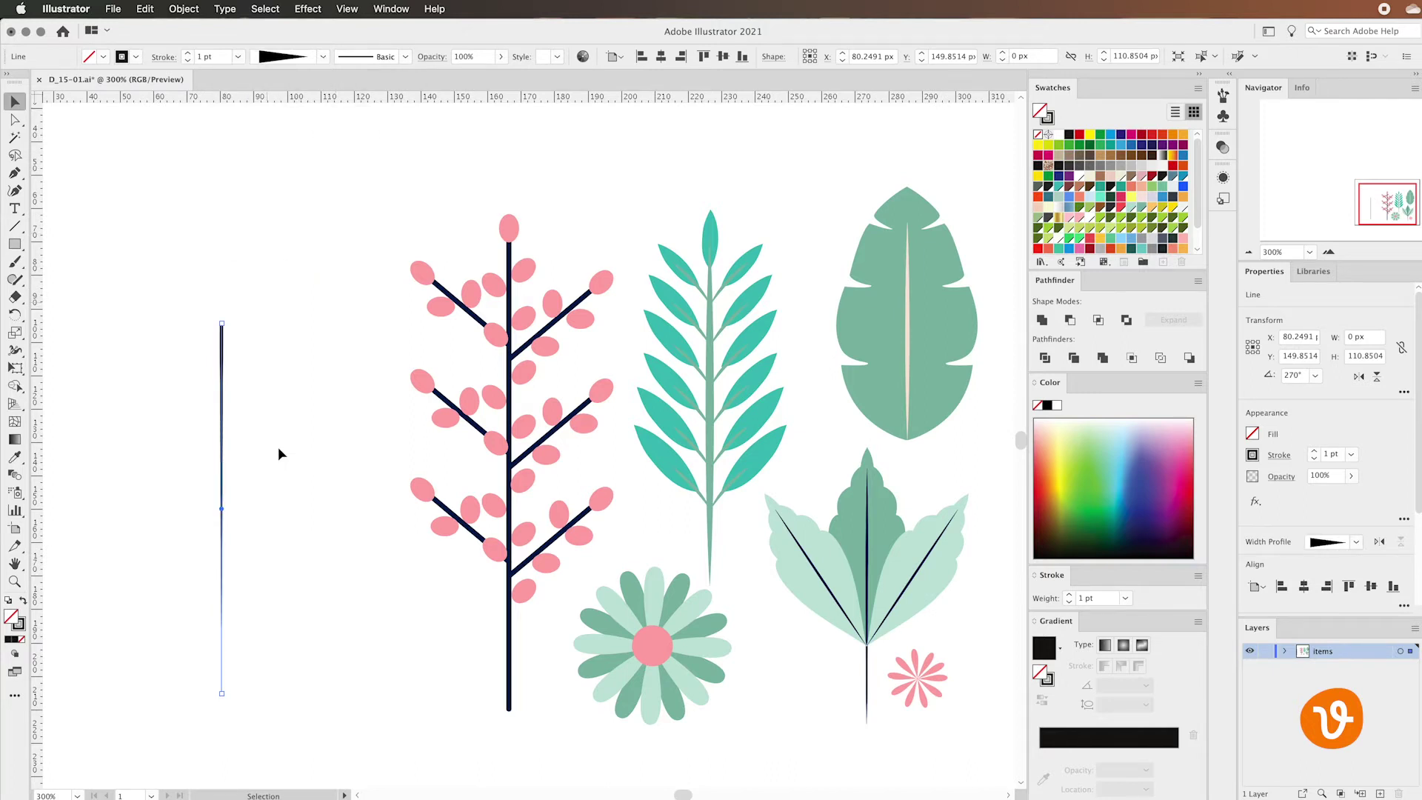
{"action": "left_click", "coordinate": [260, 376]}
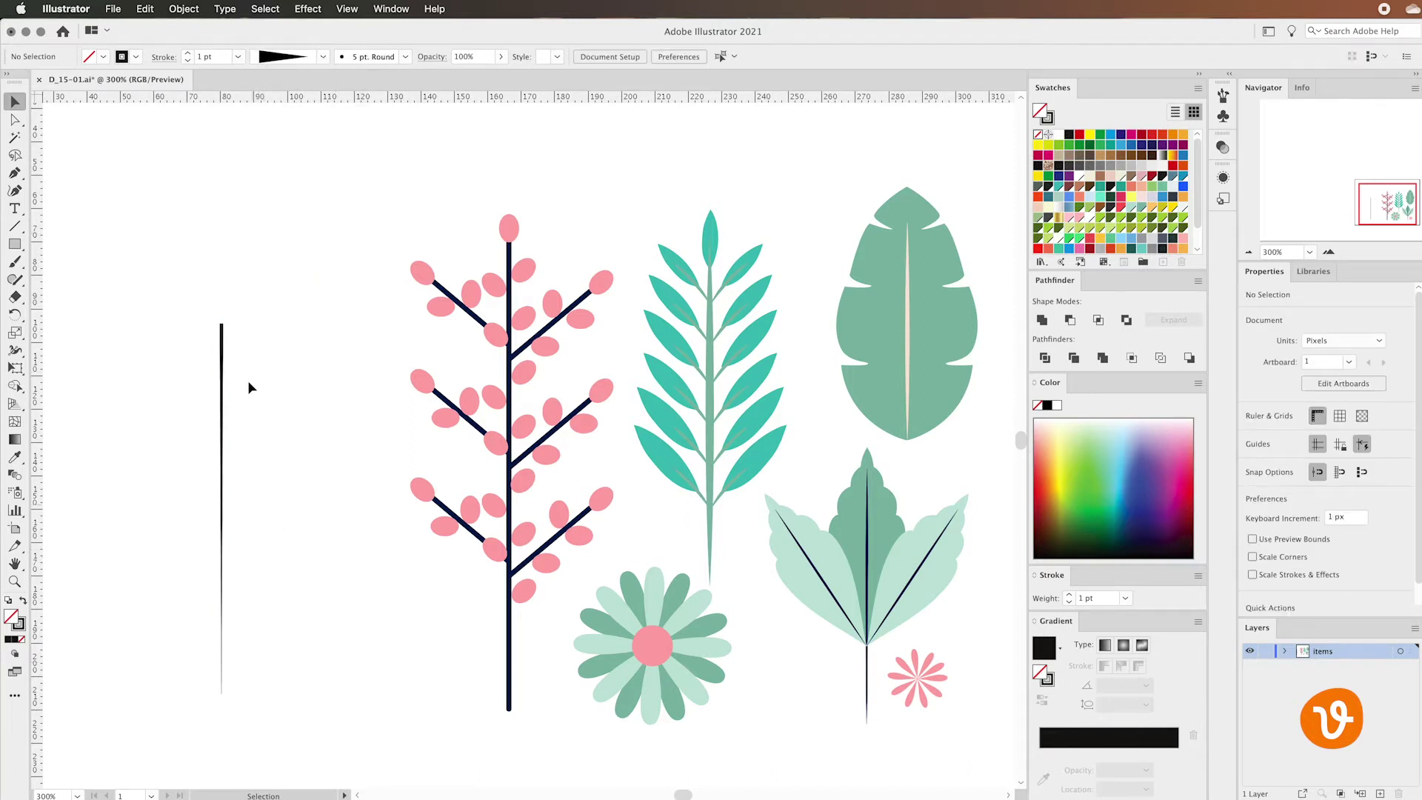
{"action": "left_click", "coordinate": [222, 335]}
{"action": "left_click", "coordinate": [321, 58]}
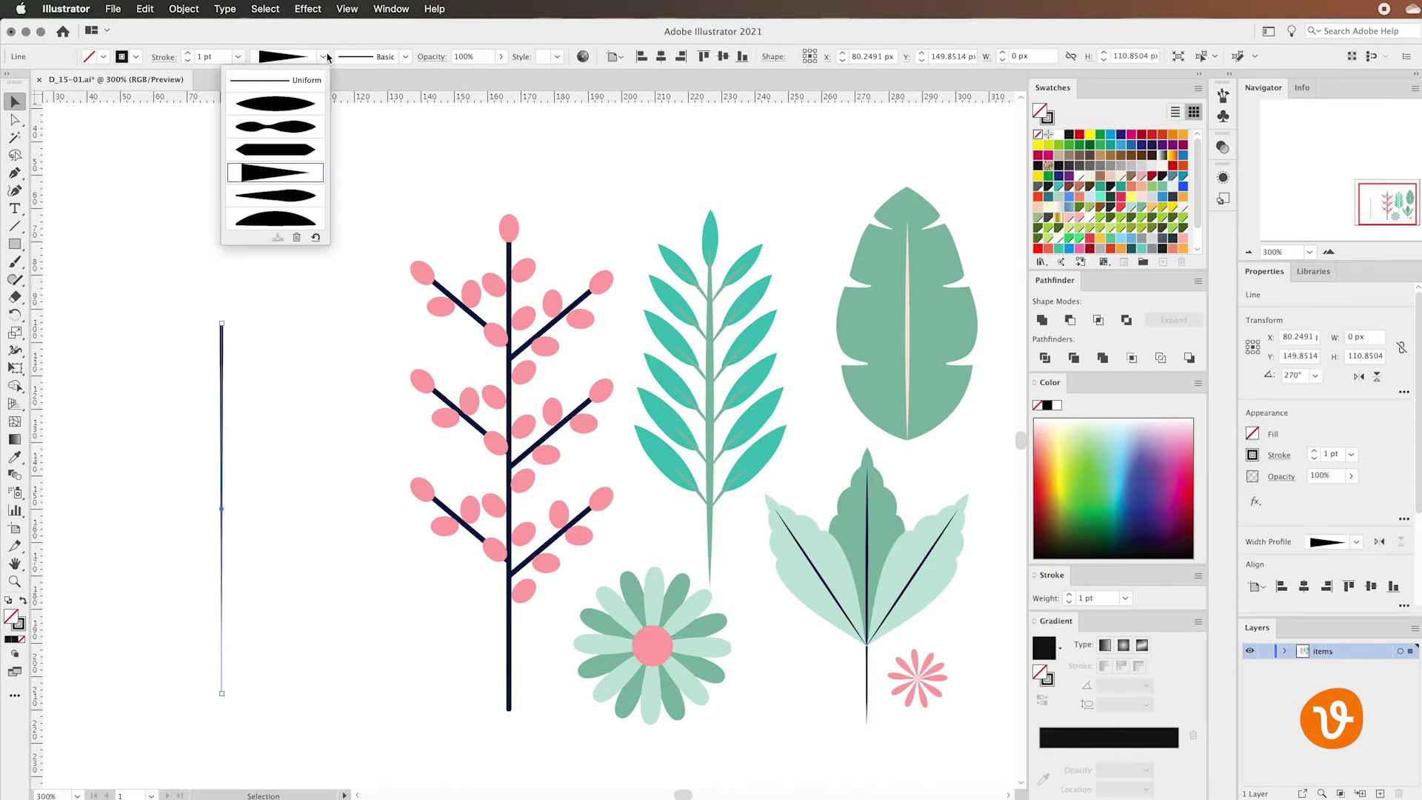
{"action": "left_click", "coordinate": [304, 110]}
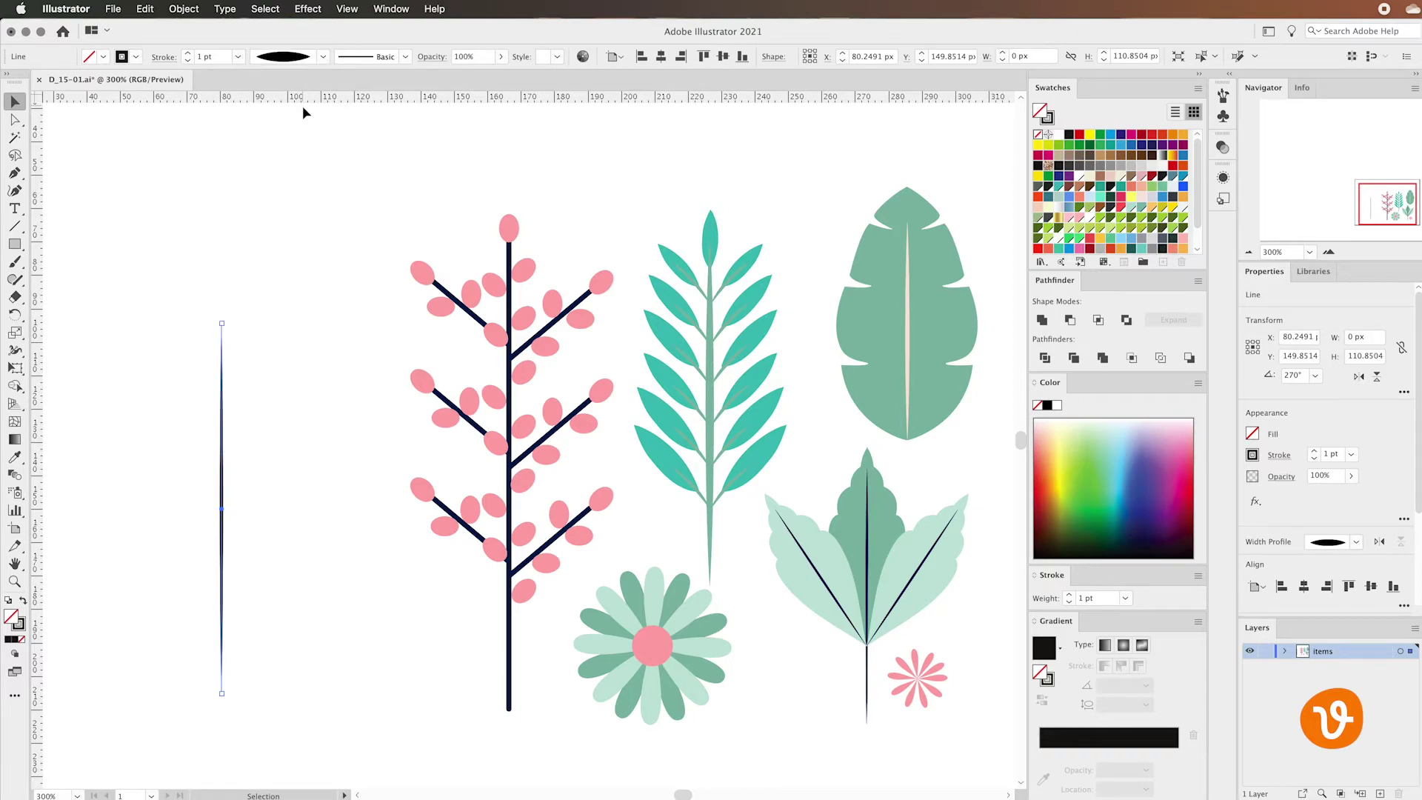
{"action": "left_click", "coordinate": [296, 374]}
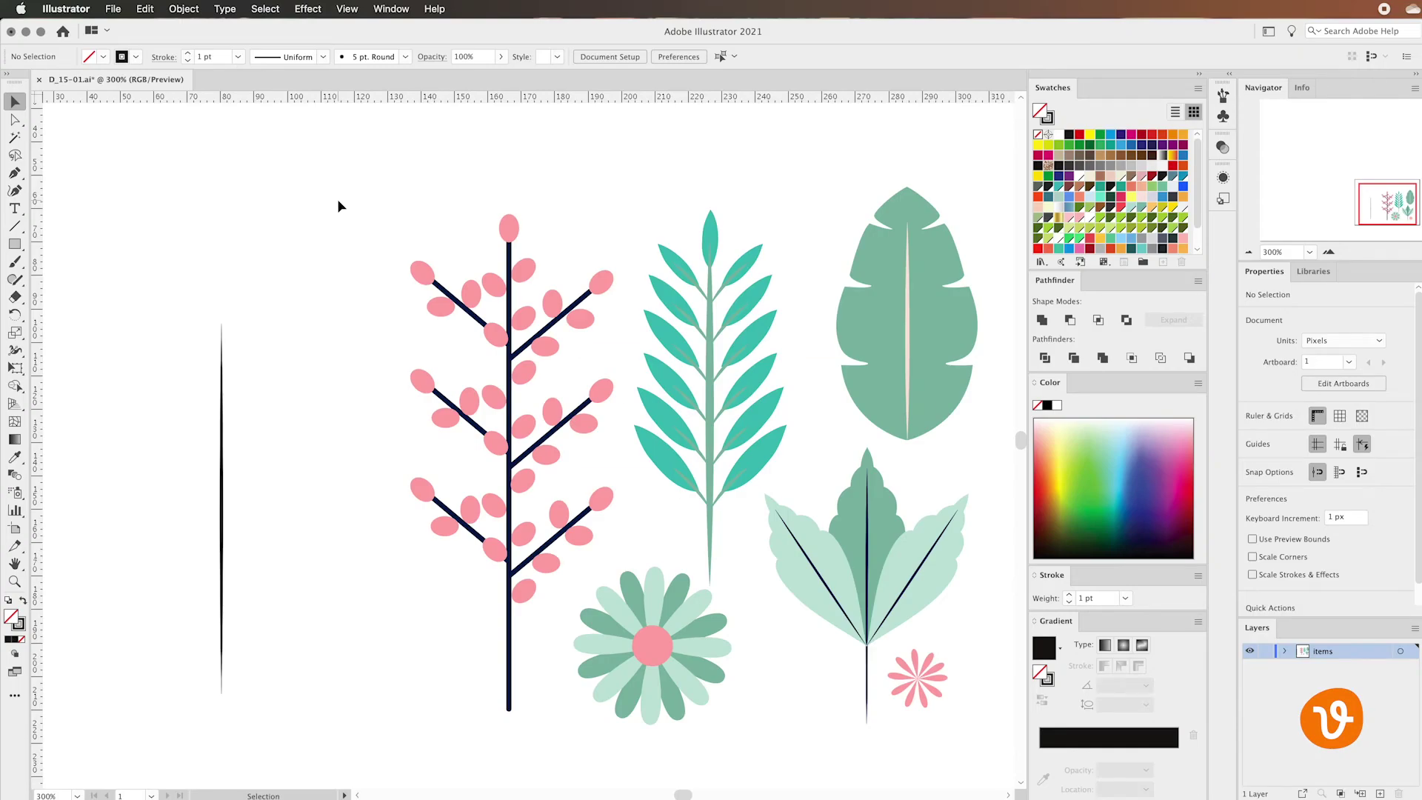
Step: Draw a closed leaf outline of about 29 × 74 px with the Pen tool above the stem, then nudge it right
{"action": "left_click", "coordinate": [15, 174]}
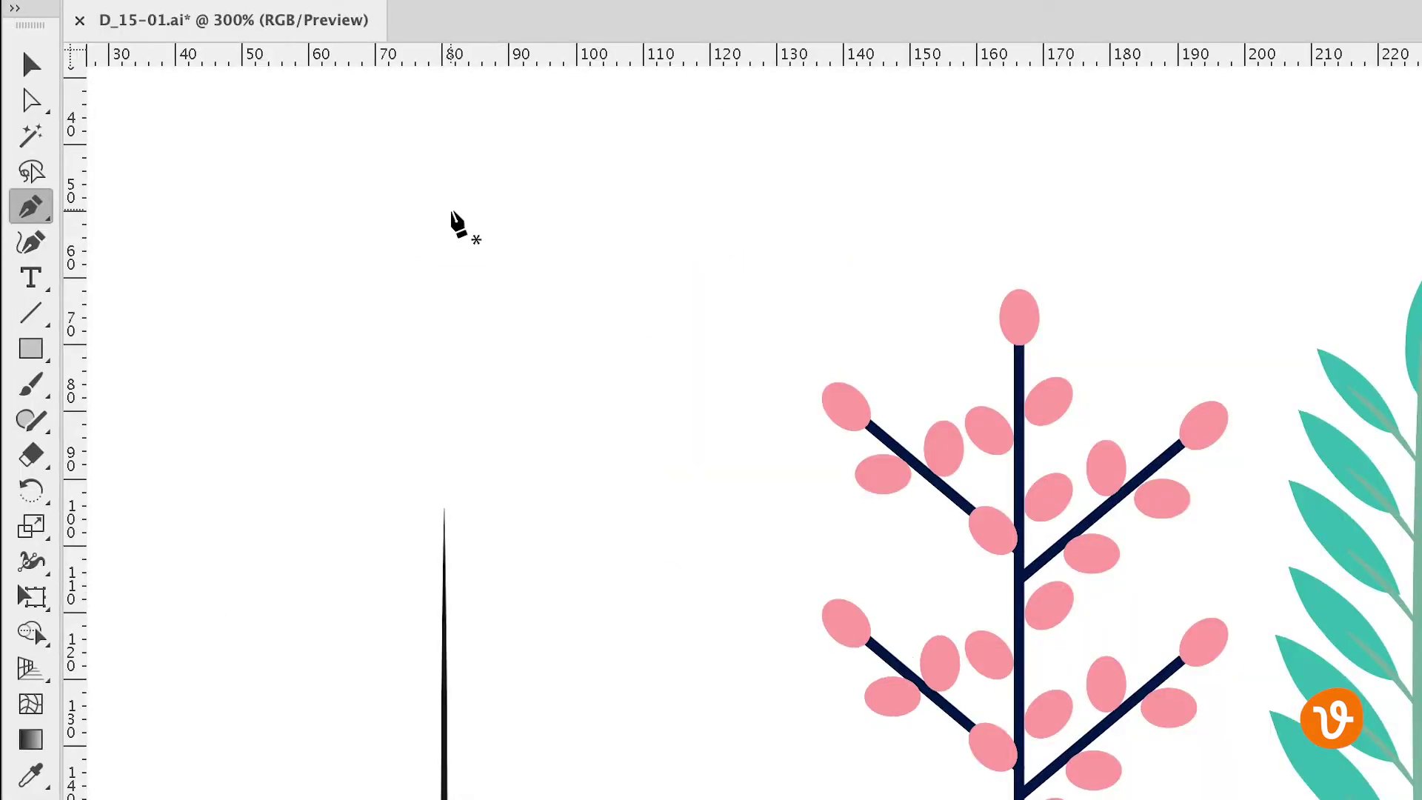
{"action": "left_click", "coordinate": [445, 211]}
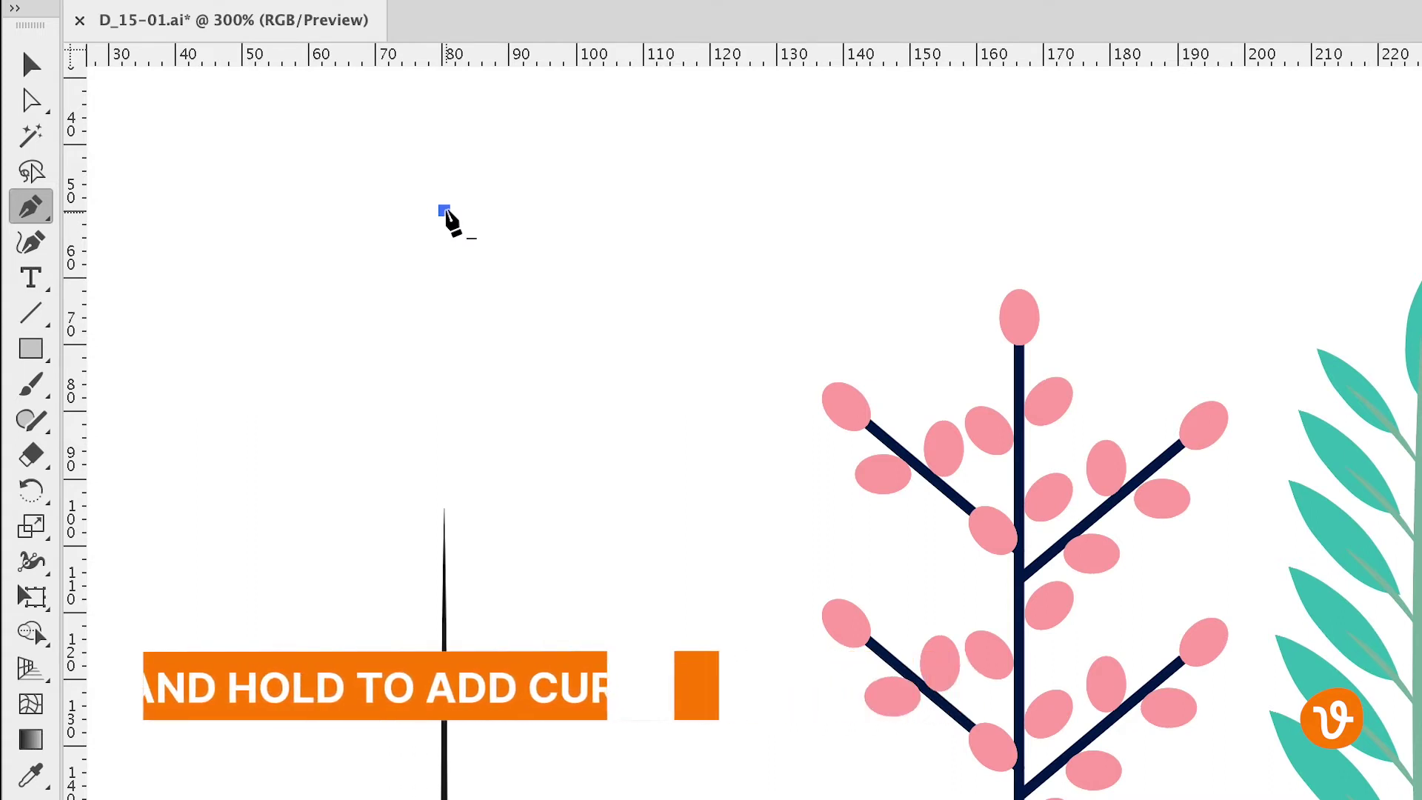
{"action": "left_click_drag", "start_coordinate": [445, 212], "coordinate": [423, 250]}
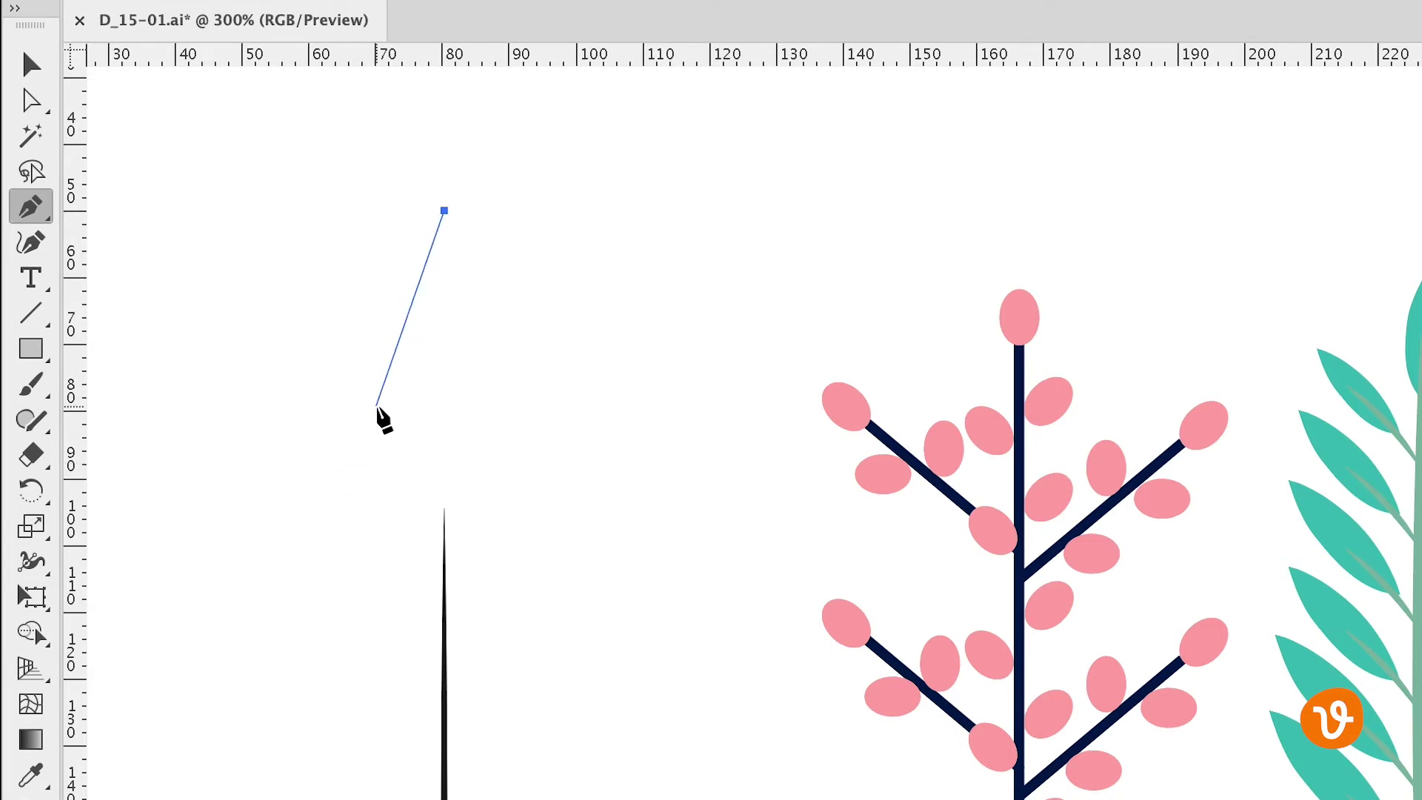
{"action": "left_click", "coordinate": [377, 407]}
{"action": "left_click_drag", "start_coordinate": [378, 409], "coordinate": [378, 538]}
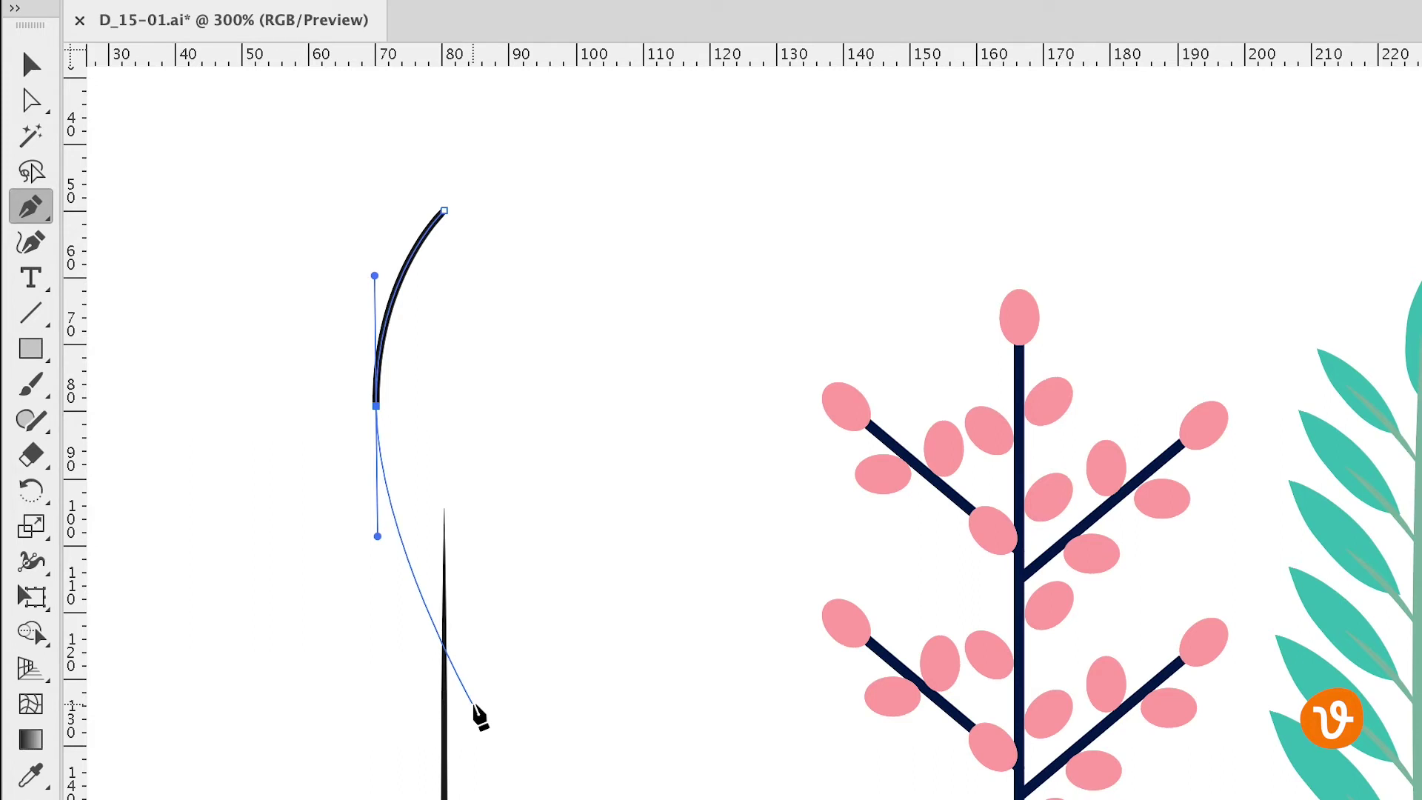
{"action": "mouse_move", "coordinate": [472, 704]}
{"action": "left_mouse_down"}
{"action": "mouse_move", "coordinate": [562, 625]}
{"action": "mouse_move", "coordinate": [543, 469]}
{"action": "mouse_move", "coordinate": [387, 409]}
{"action": "mouse_move", "coordinate": [572, 416]}
{"action": "mouse_move", "coordinate": [572, 321]}
{"action": "left_mouse_up"}
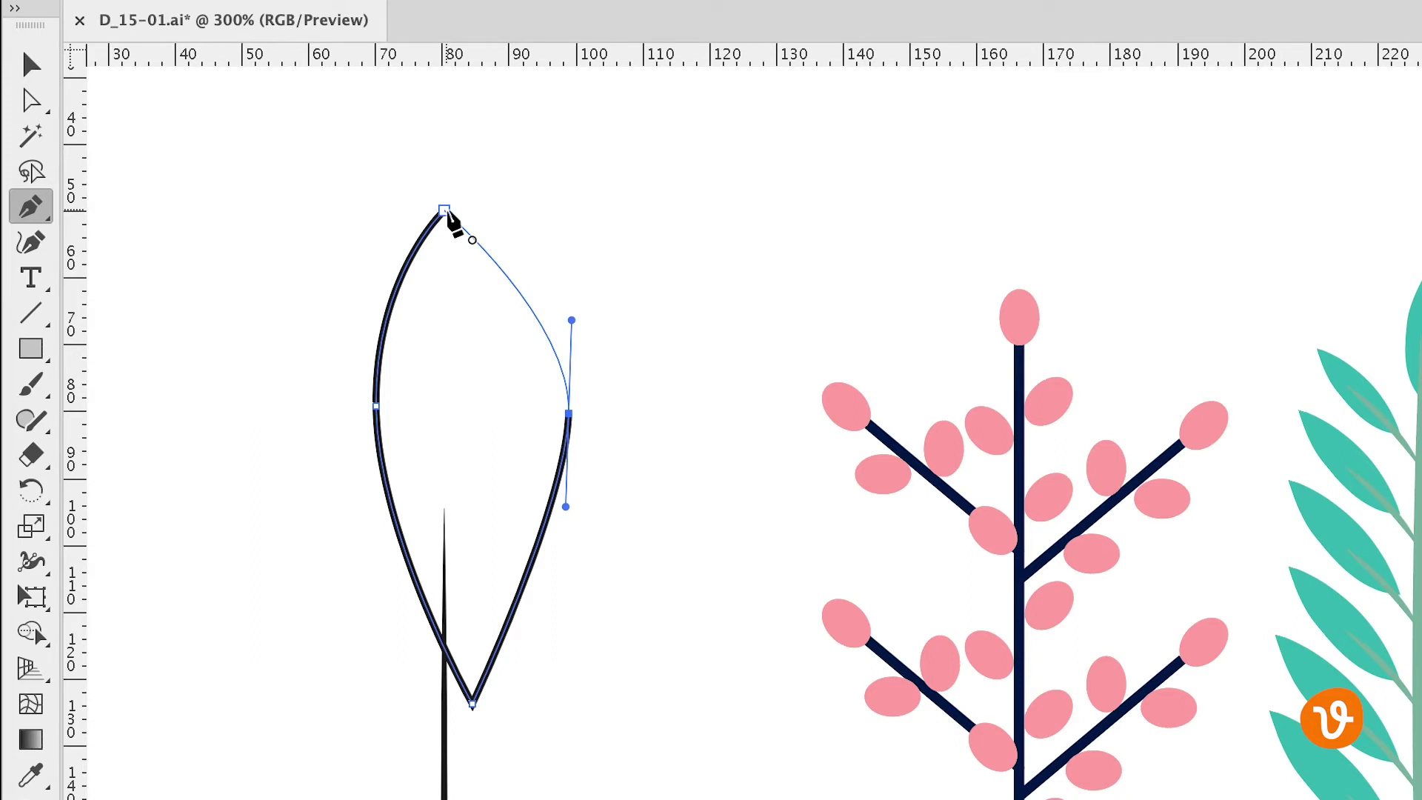
{"action": "left_click_drag", "start_coordinate": [445, 211], "coordinate": [358, 209]}
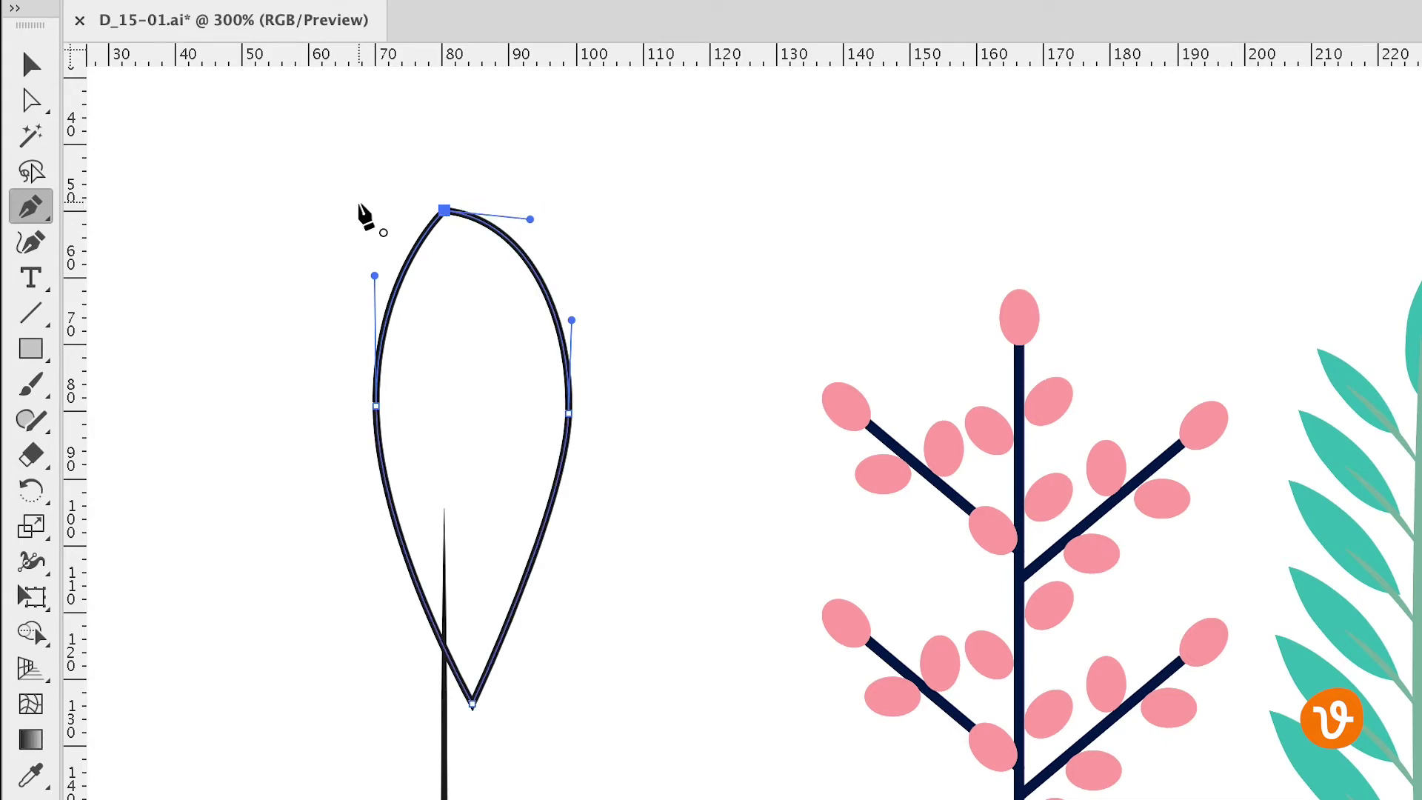
{"action": "left_click", "coordinate": [31, 65]}
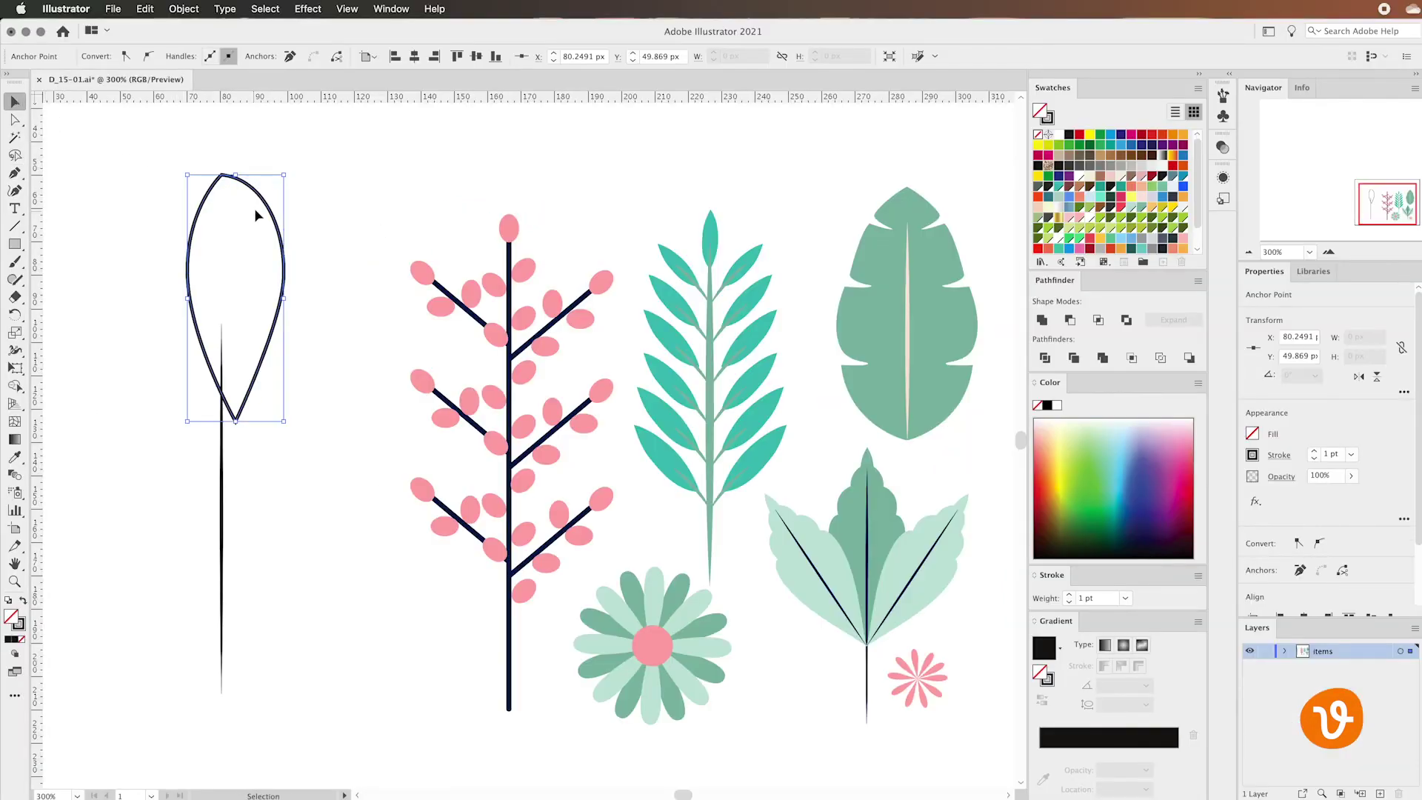
{"action": "left_click_drag", "start_coordinate": [263, 204], "coordinate": [322, 206]}
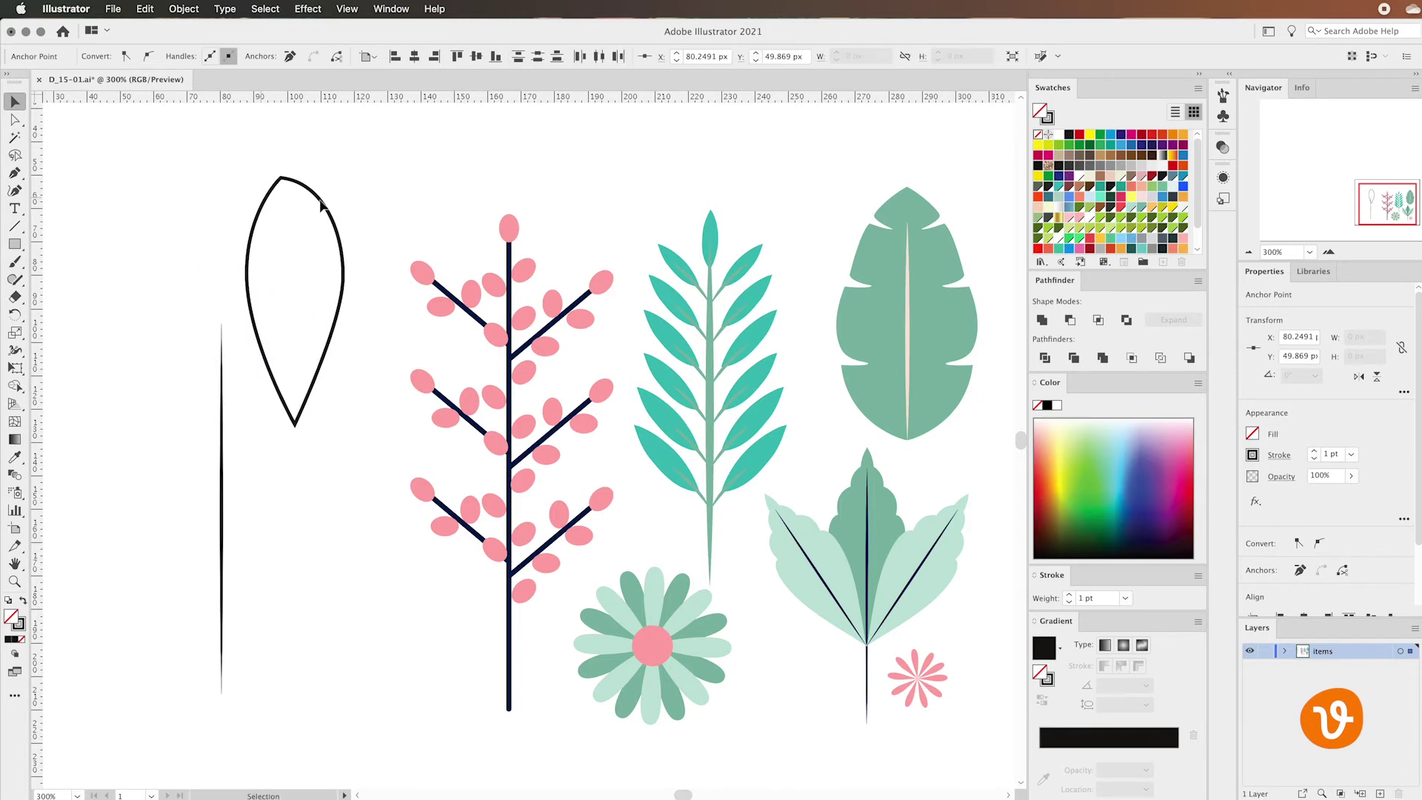
Step: Zoom to 800% on the leaf outline and select the 28.85 × 73.82 px path
{"action": "left_click", "coordinate": [175, 168]}
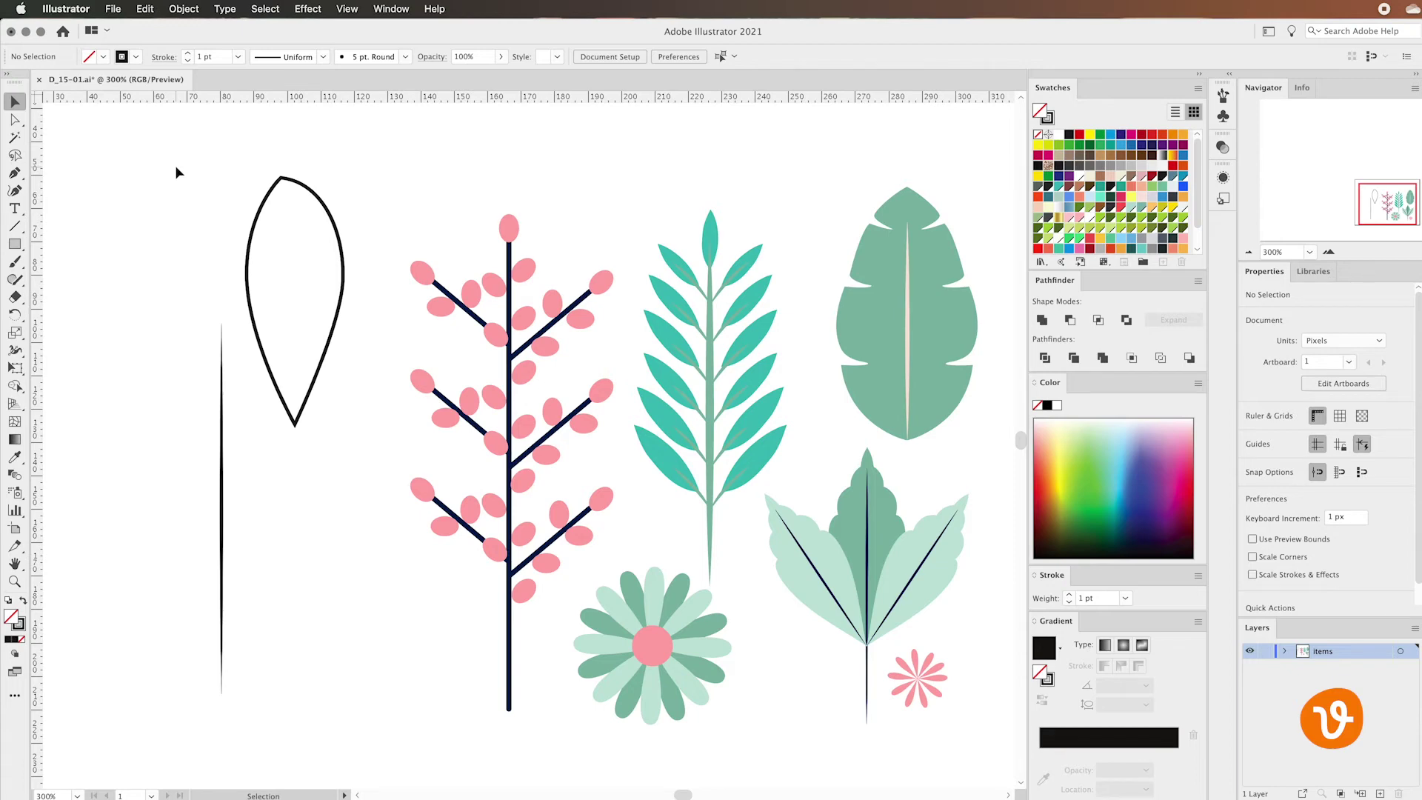
{"action": "left_click", "coordinate": [1329, 252]}
{"action": "left_click", "coordinate": [1329, 251]}
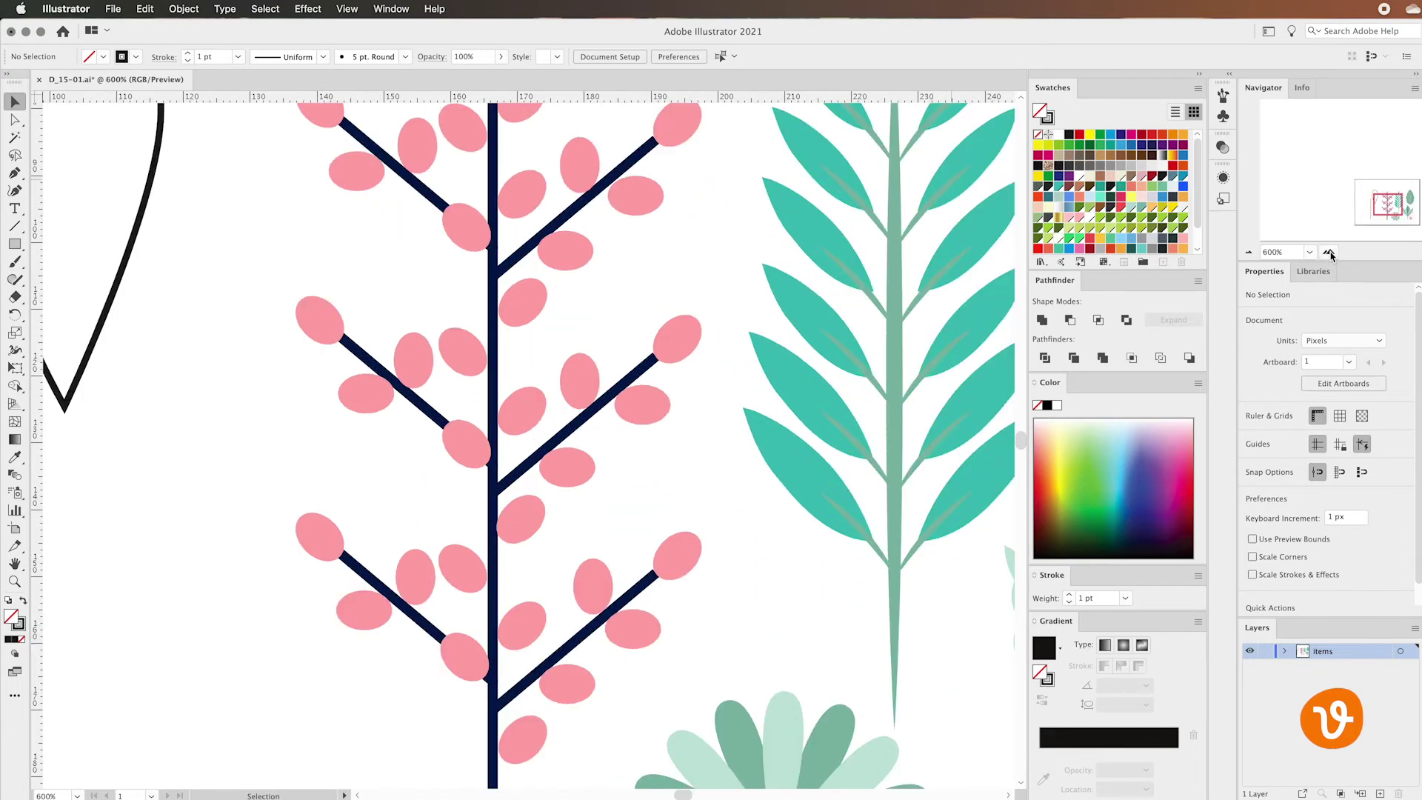
{"action": "left_click", "coordinate": [1329, 252]}
{"action": "left_click_drag", "start_coordinate": [1387, 204], "coordinate": [1374, 193]}
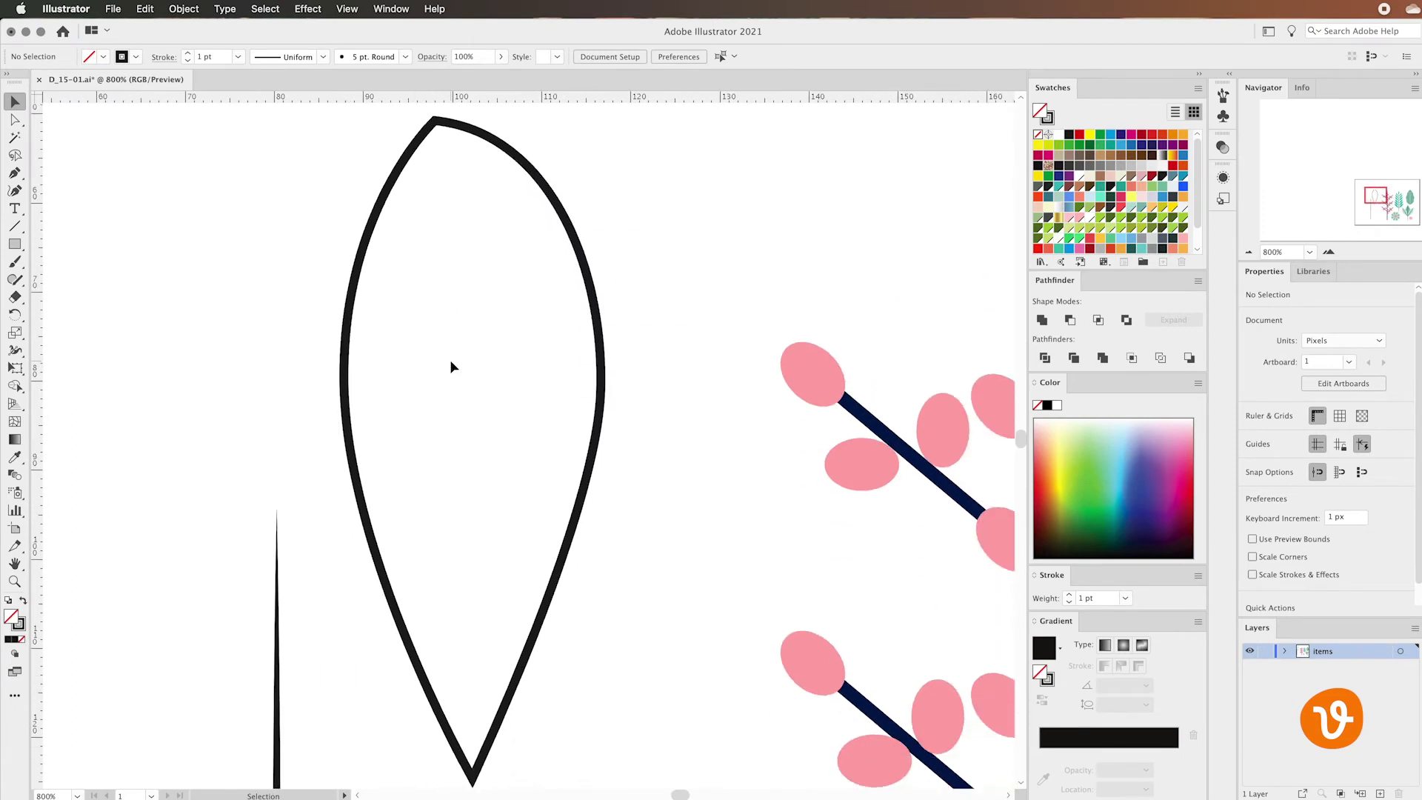
{"action": "scroll", "coordinate": [453, 367], "scroll_direction": "down", "scroll_amount": 3}
{"action": "scroll", "coordinate": [534, 633], "scroll_direction": "up", "scroll_amount": 5}
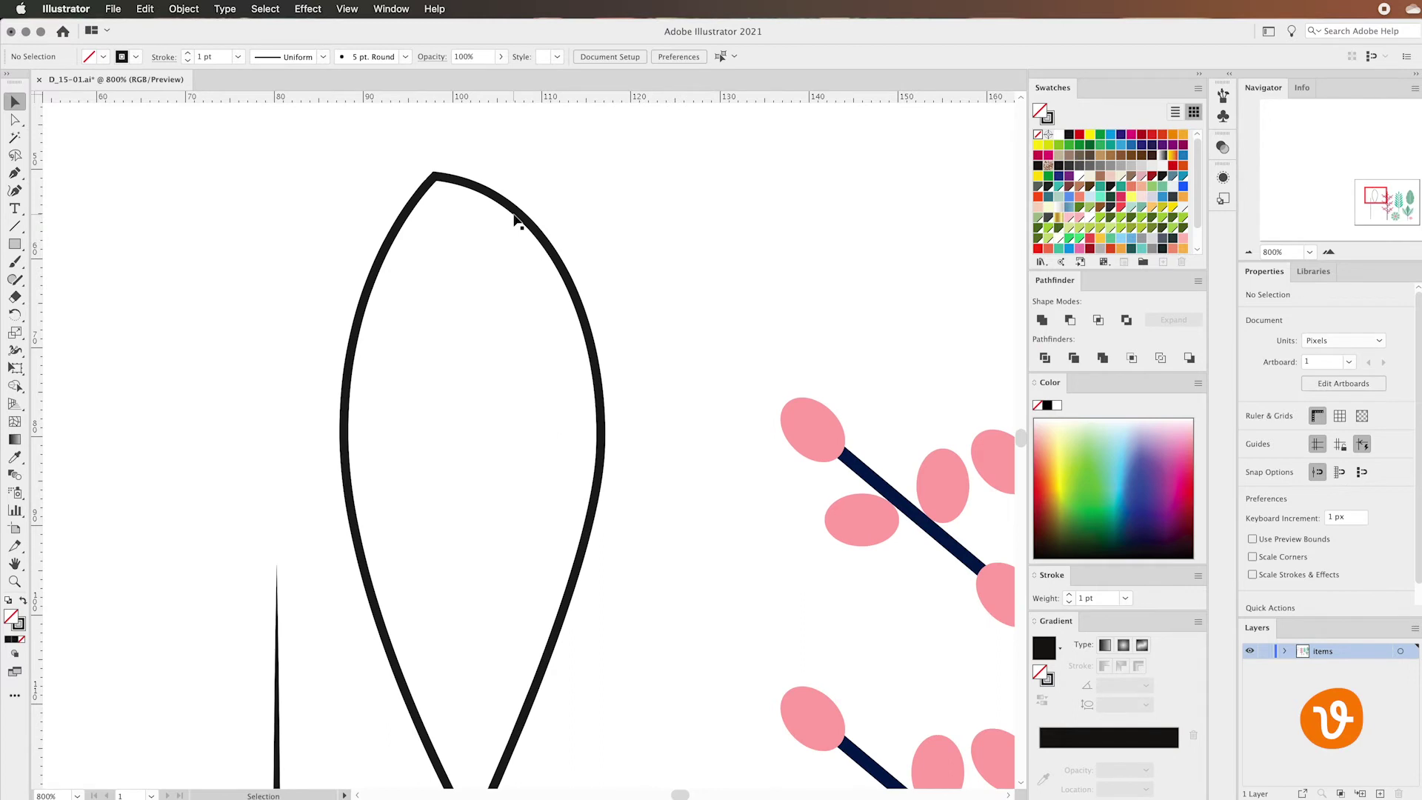
{"action": "left_click", "coordinate": [467, 187]}
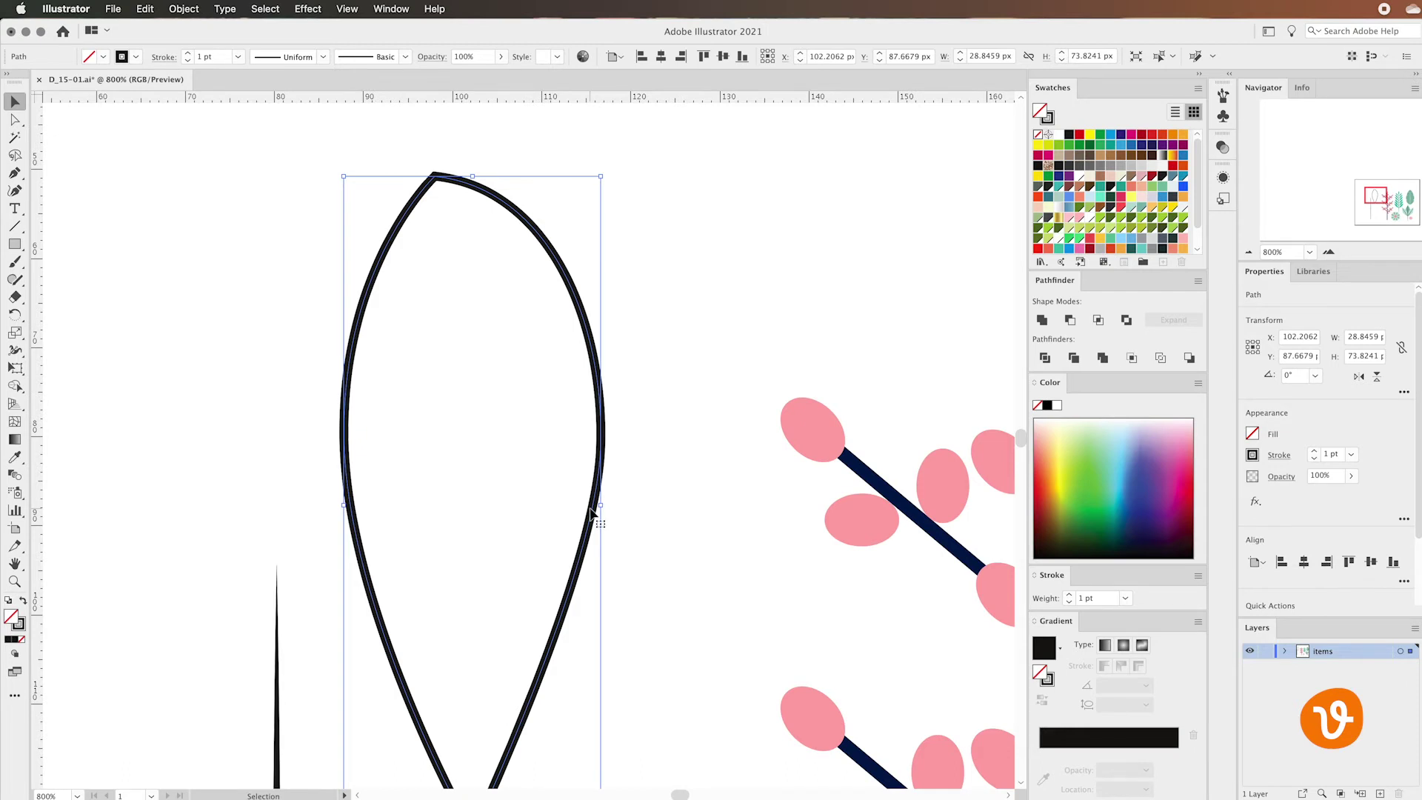
Step: Move the leaf's top anchor right and bend its right handle into a sharp, centred tip
{"action": "left_click", "coordinate": [14, 119]}
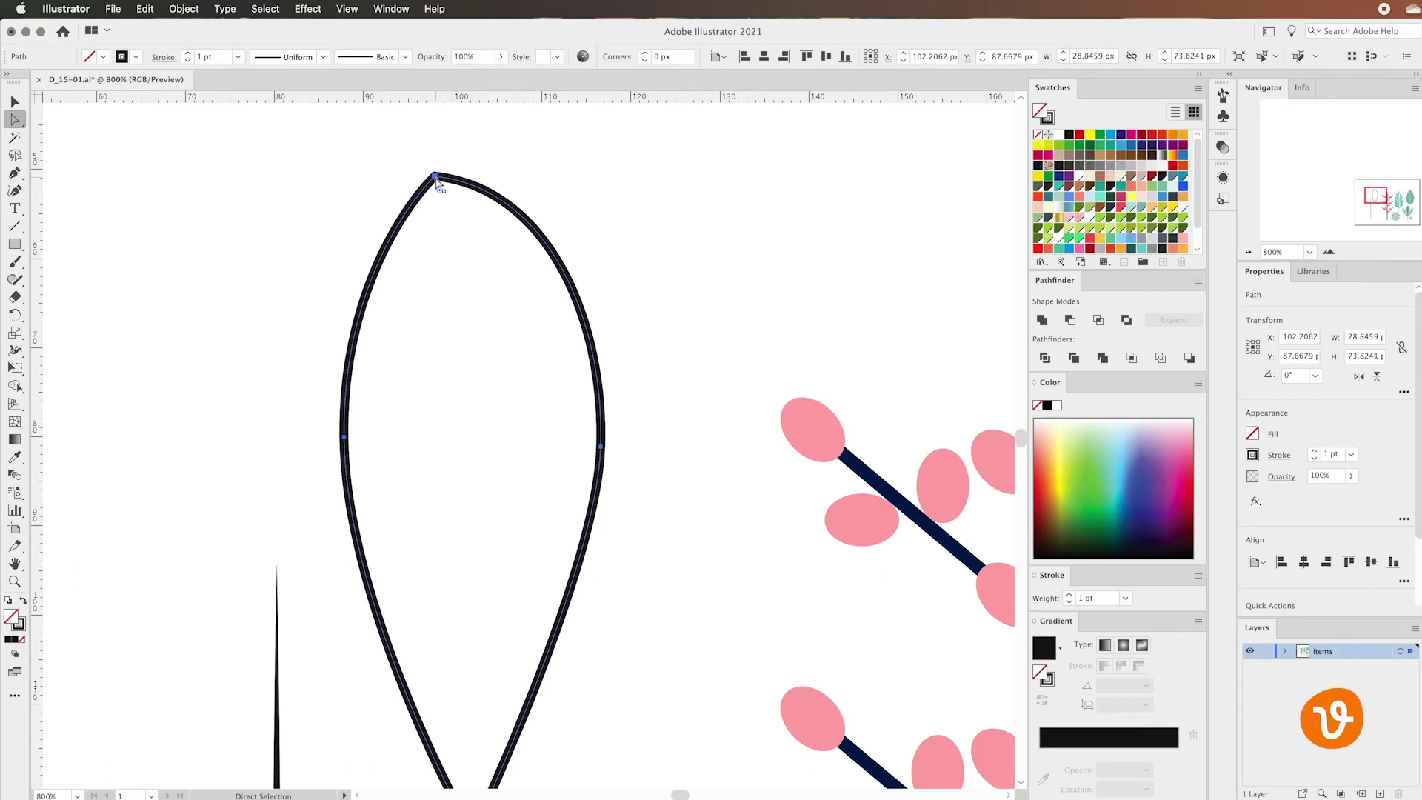
{"action": "left_click", "coordinate": [436, 177]}
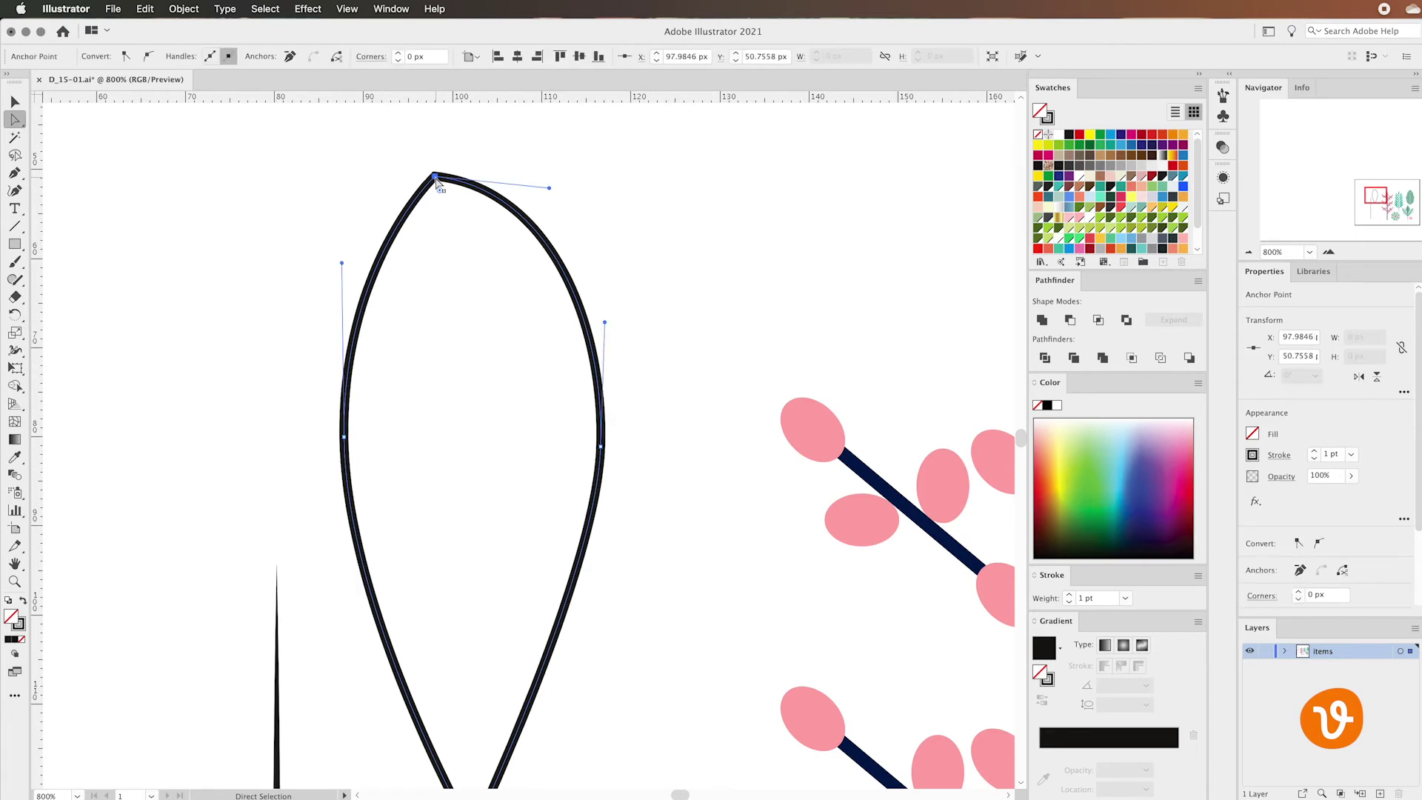
{"action": "left_click_drag", "start_coordinate": [435, 177], "coordinate": [469, 164]}
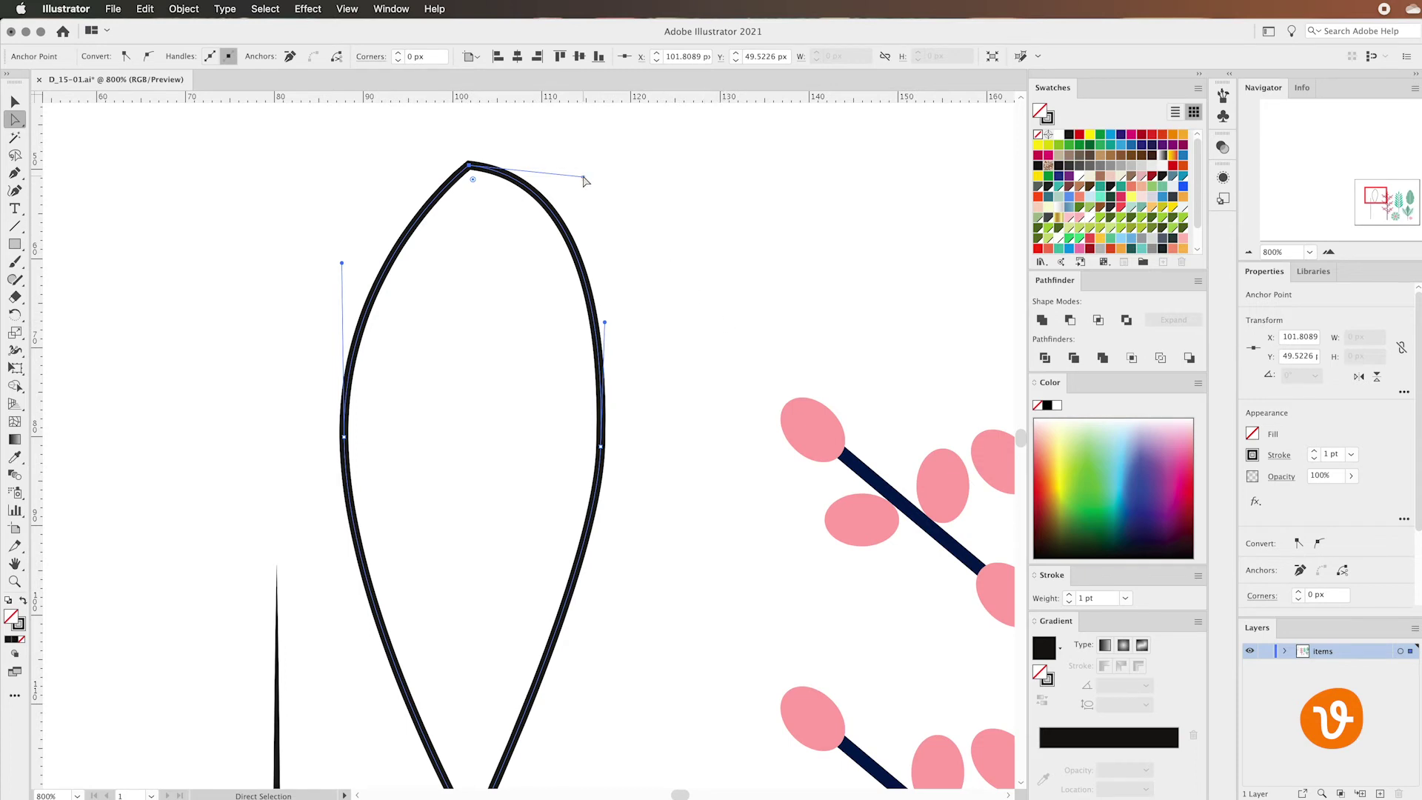
{"action": "left_click_drag", "start_coordinate": [584, 177], "coordinate": [604, 372]}
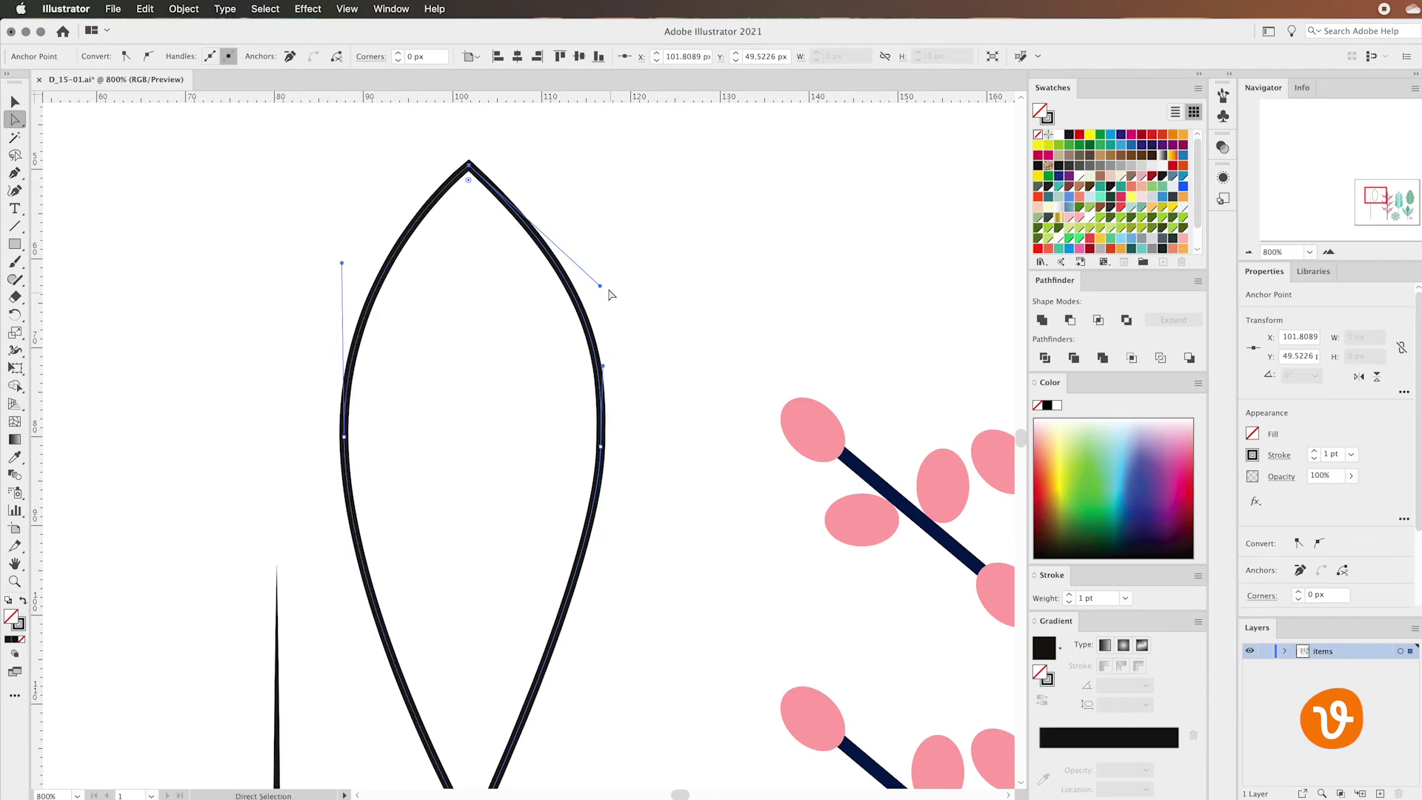
{"action": "left_click_drag", "start_coordinate": [600, 285], "coordinate": [597, 272]}
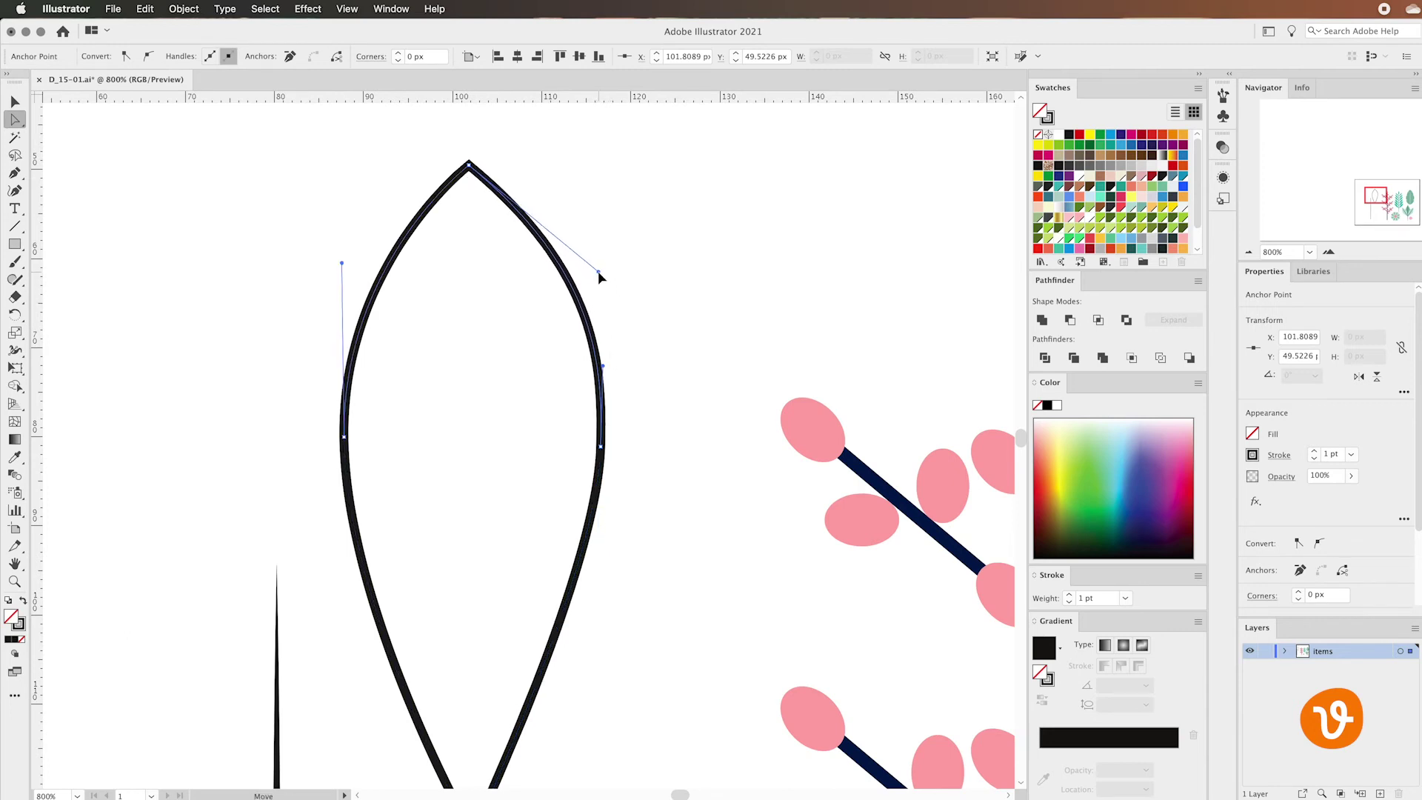
{"action": "left_click", "coordinate": [657, 267]}
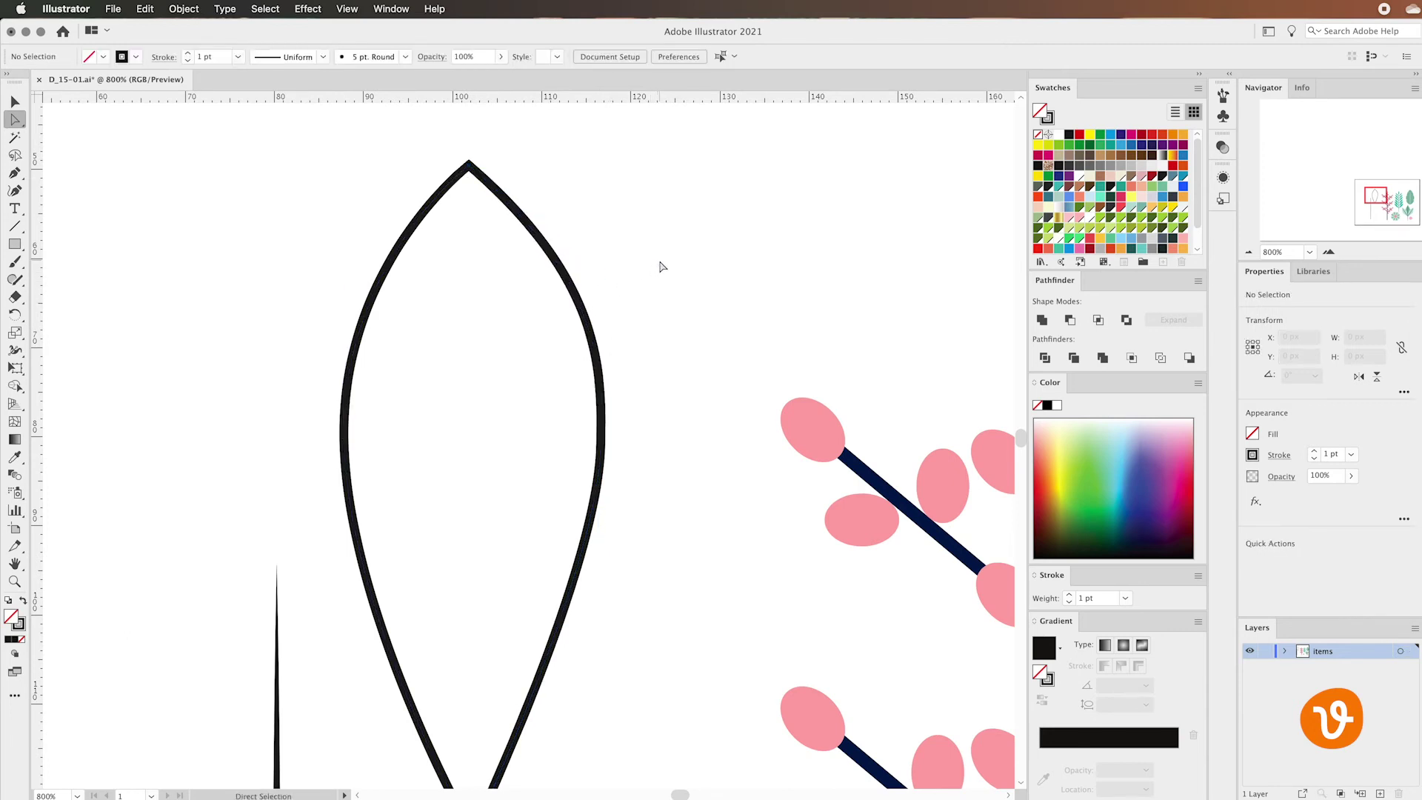
Step: Give the leaf a solid green fill and set its stroke to None
{"action": "left_click", "coordinate": [1248, 252]}
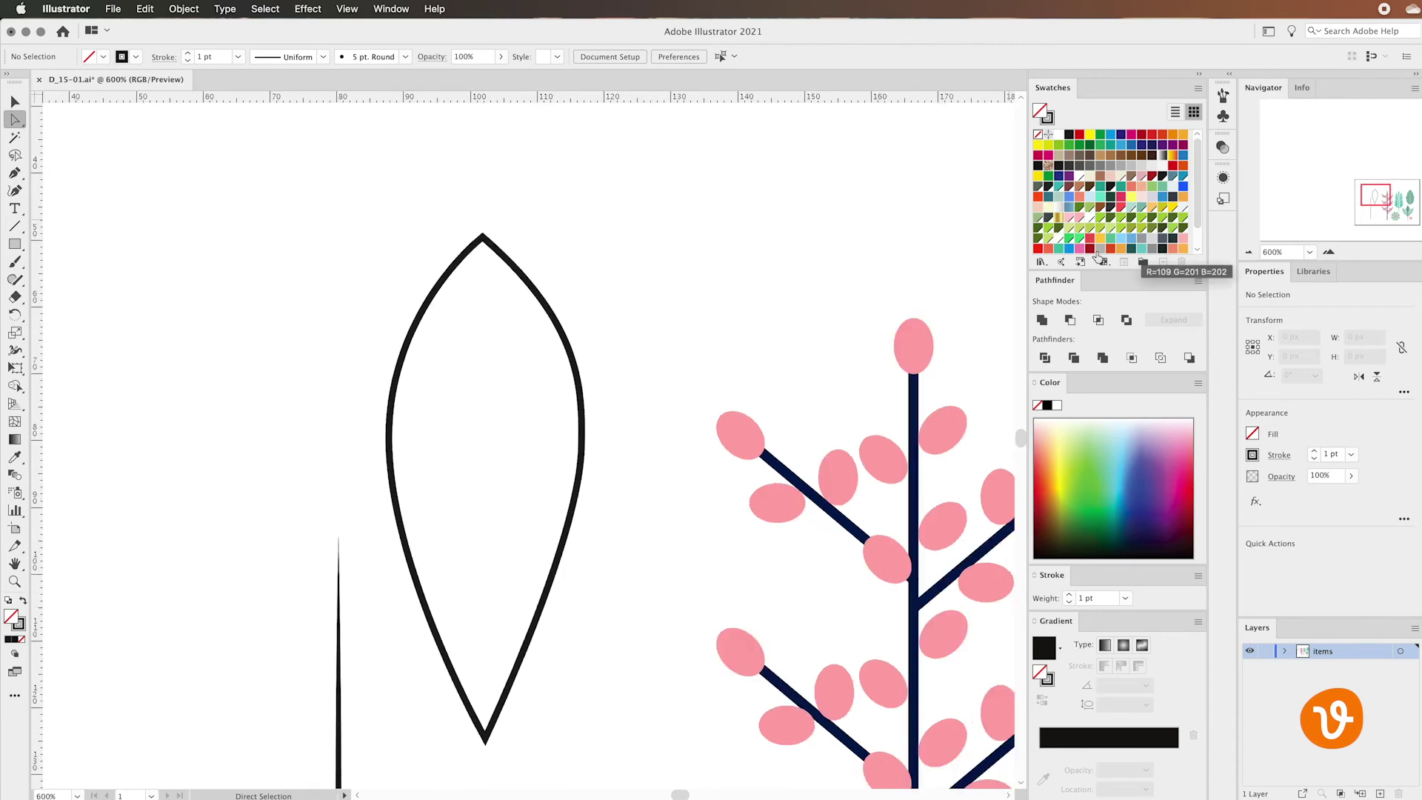
{"action": "scroll", "coordinate": [792, 246], "scroll_direction": "down", "scroll_amount": 1}
{"action": "scroll", "coordinate": [793, 247], "scroll_direction": "down", "scroll_amount": 1}
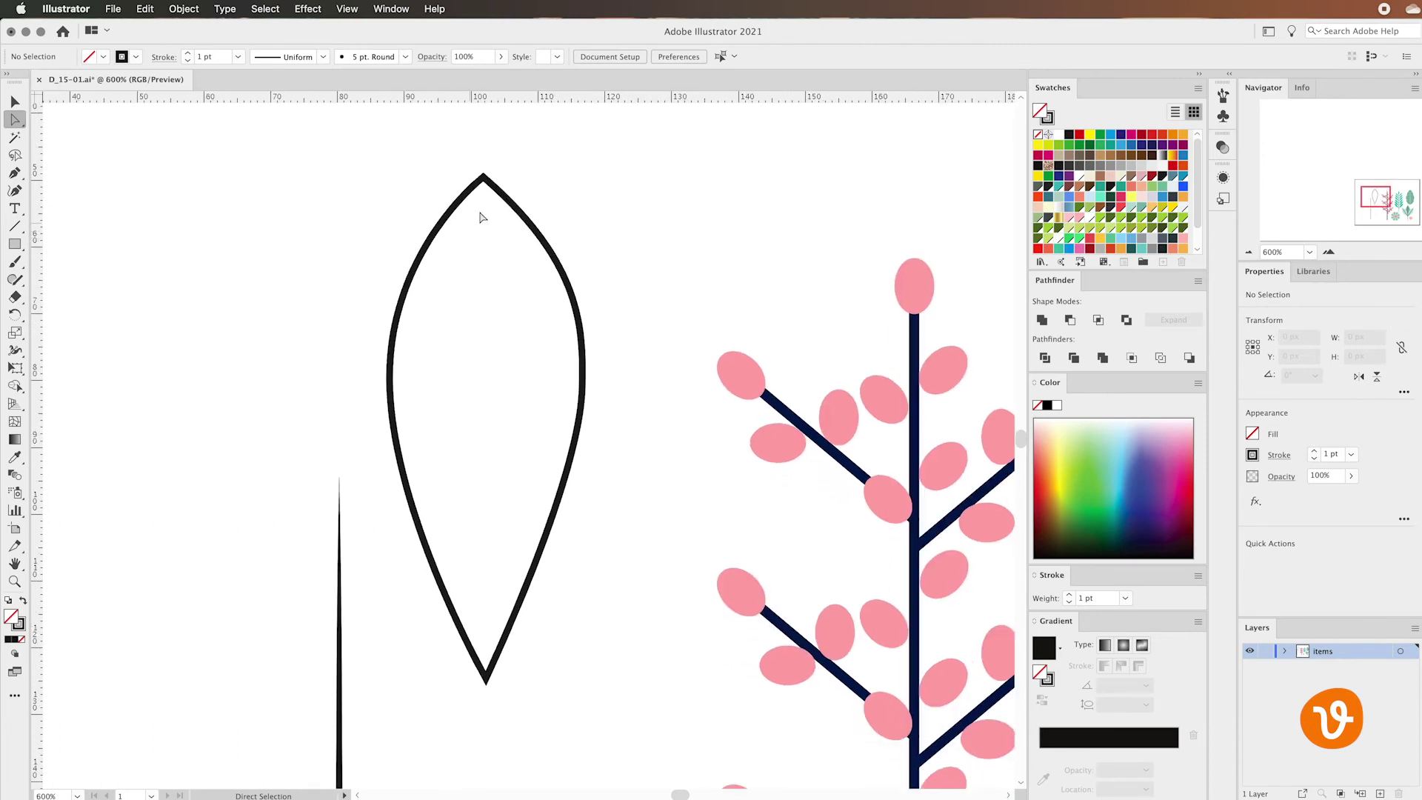
{"action": "left_click", "coordinate": [15, 101]}
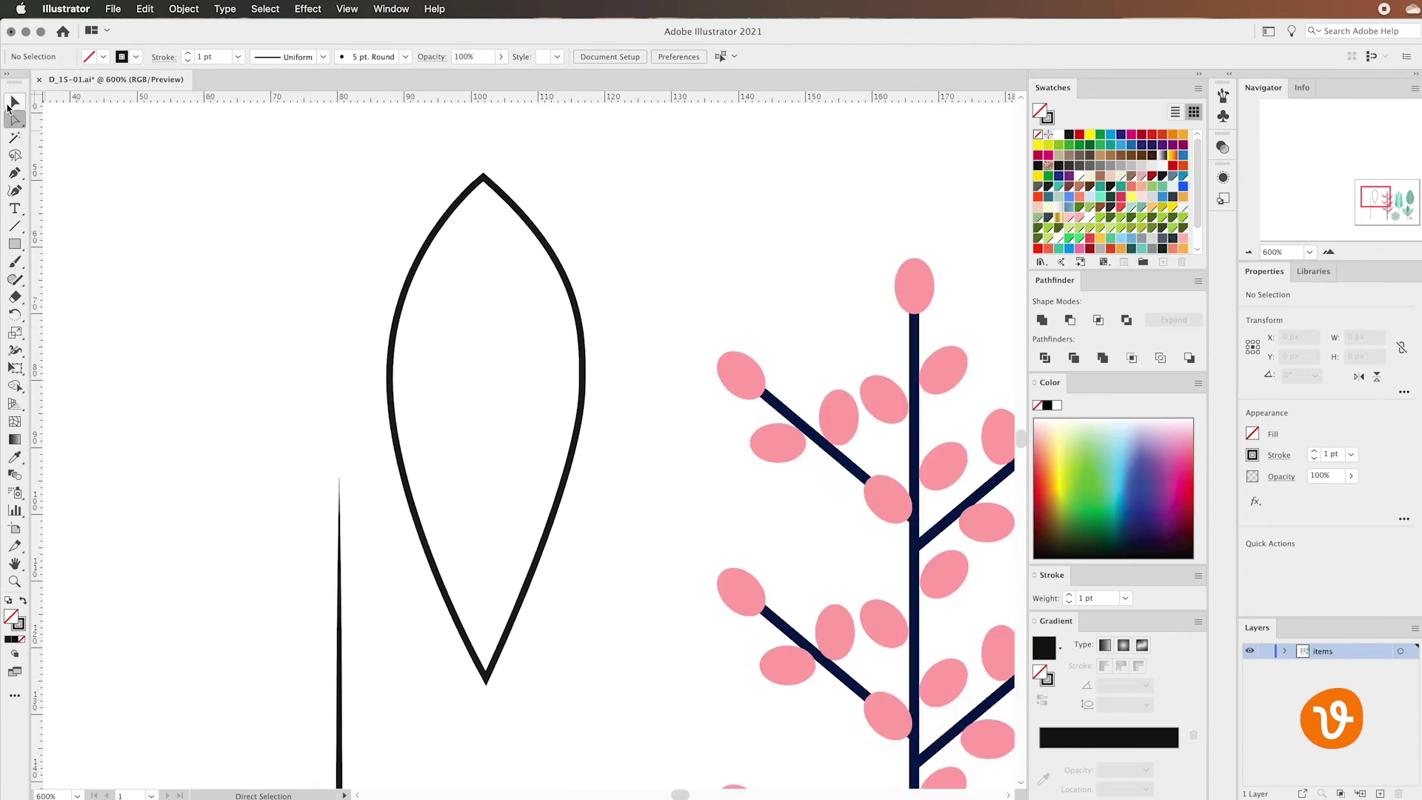
{"action": "left_click", "coordinate": [509, 201]}
{"action": "left_click", "coordinate": [104, 57]}
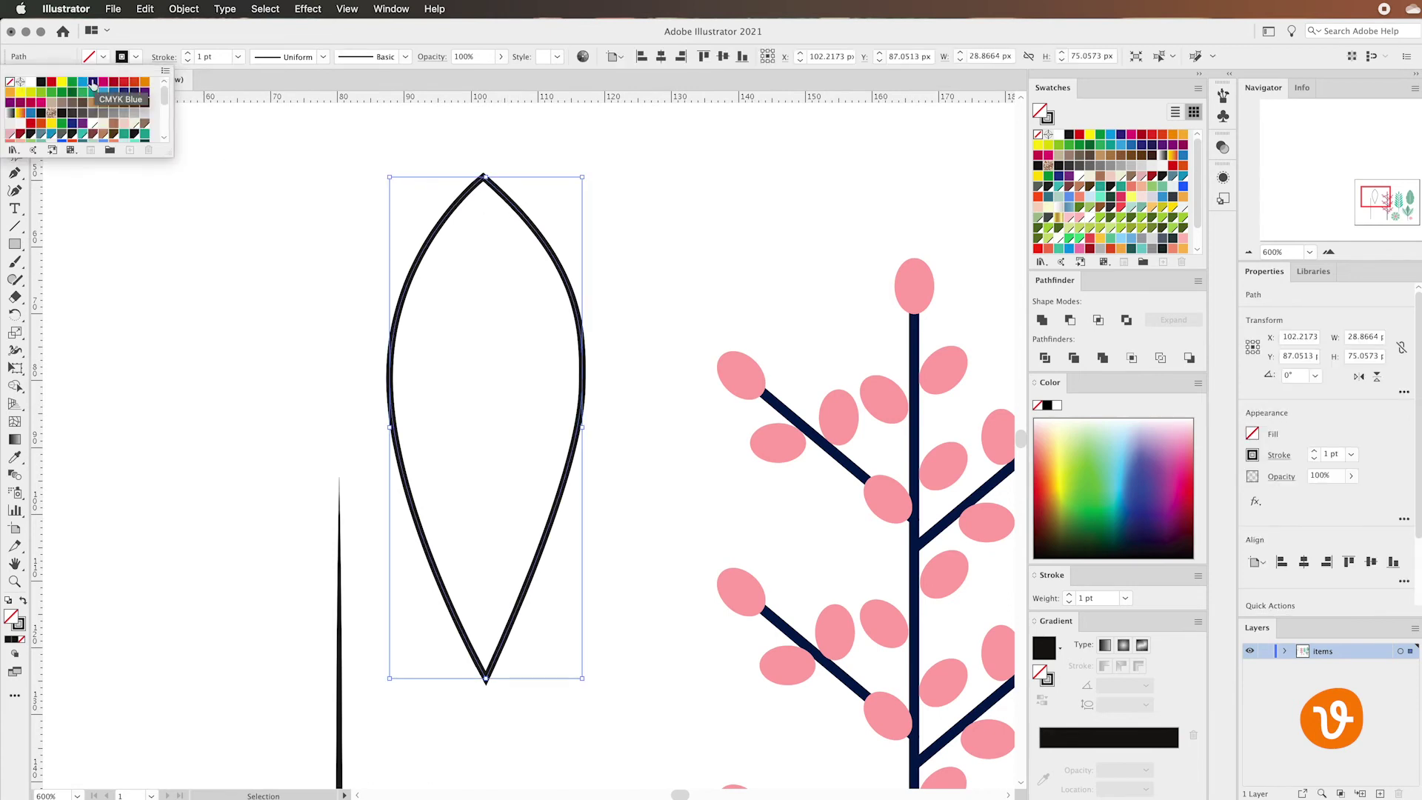
{"action": "left_click", "coordinate": [72, 82]}
{"action": "left_click", "coordinate": [135, 59]}
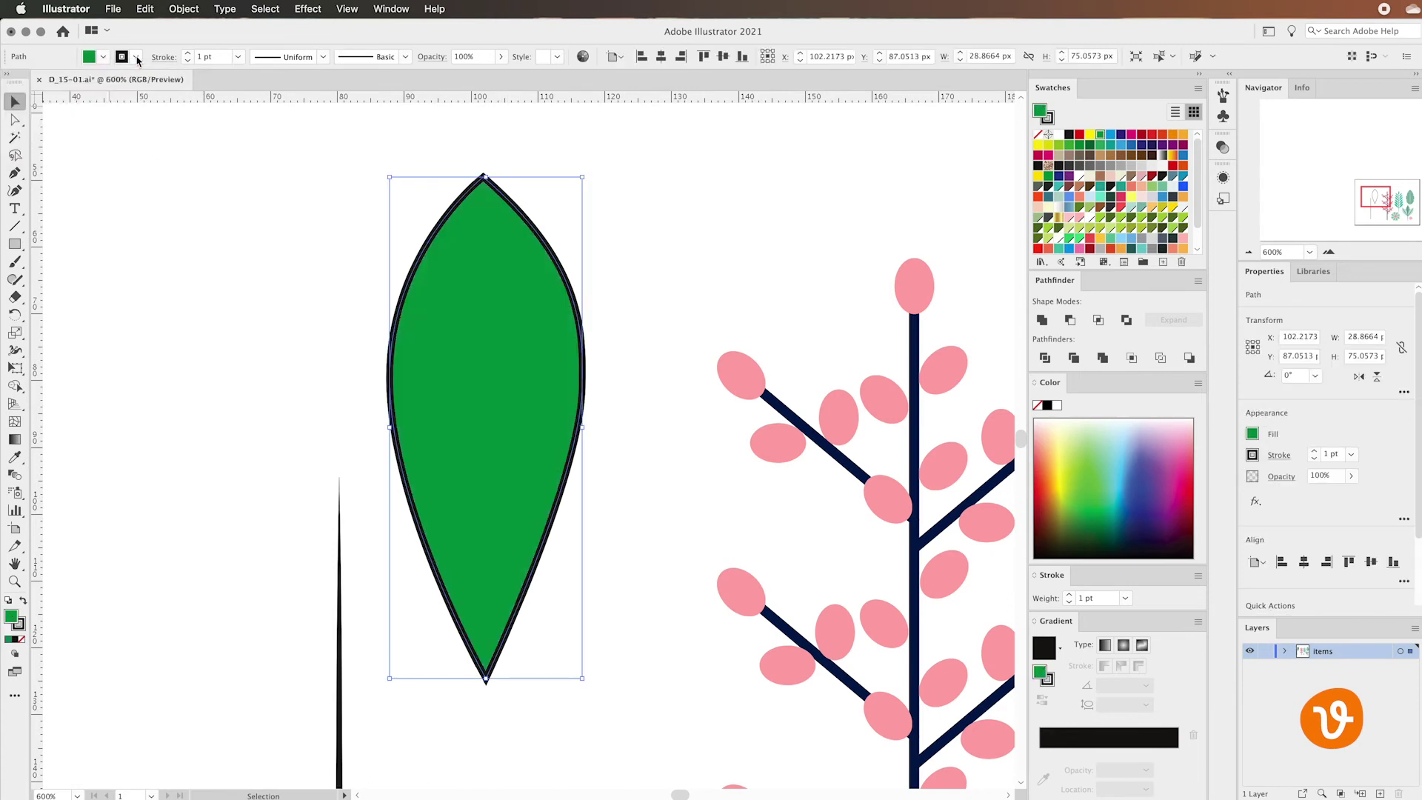
{"action": "left_click", "coordinate": [135, 59]}
{"action": "left_click", "coordinate": [10, 86]}
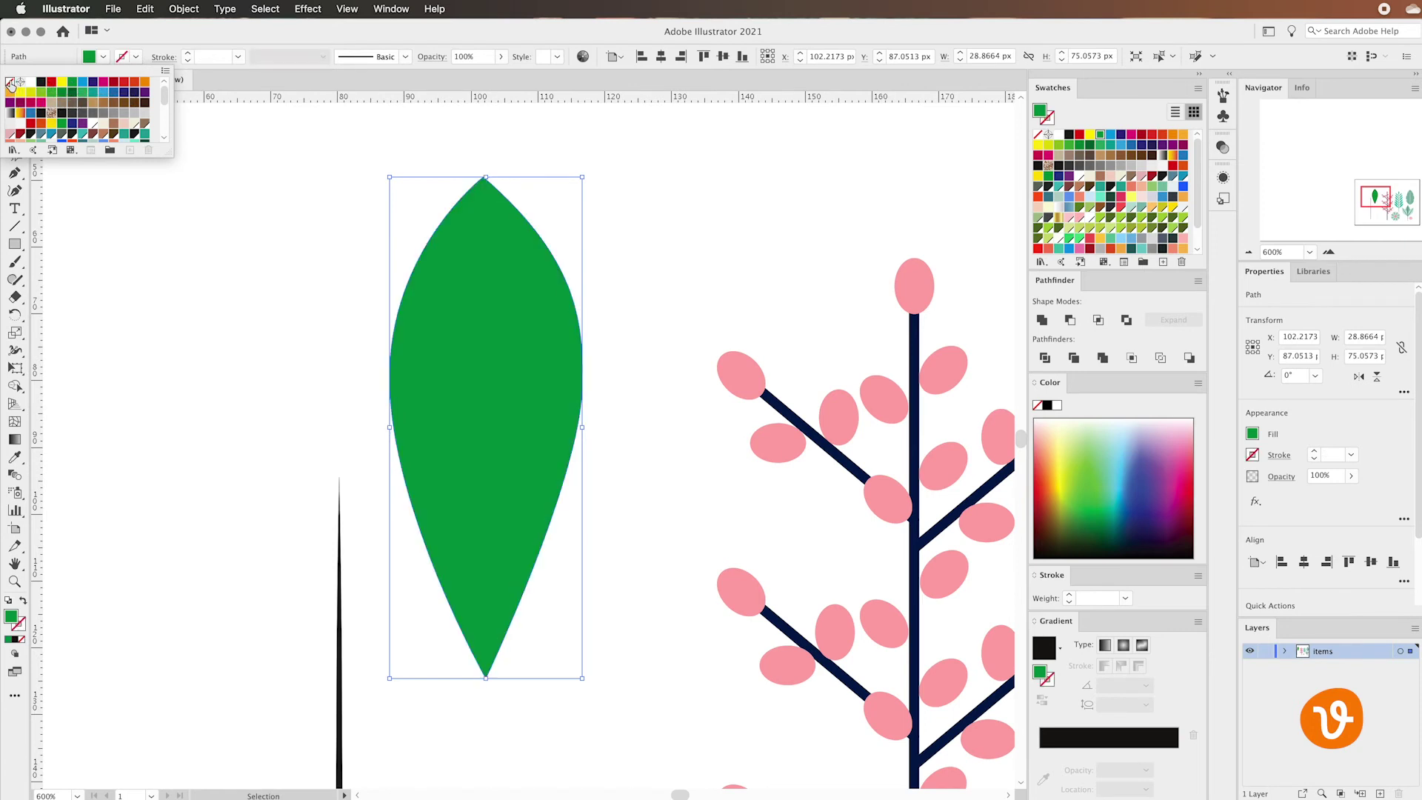
{"action": "left_click", "coordinate": [263, 223]}
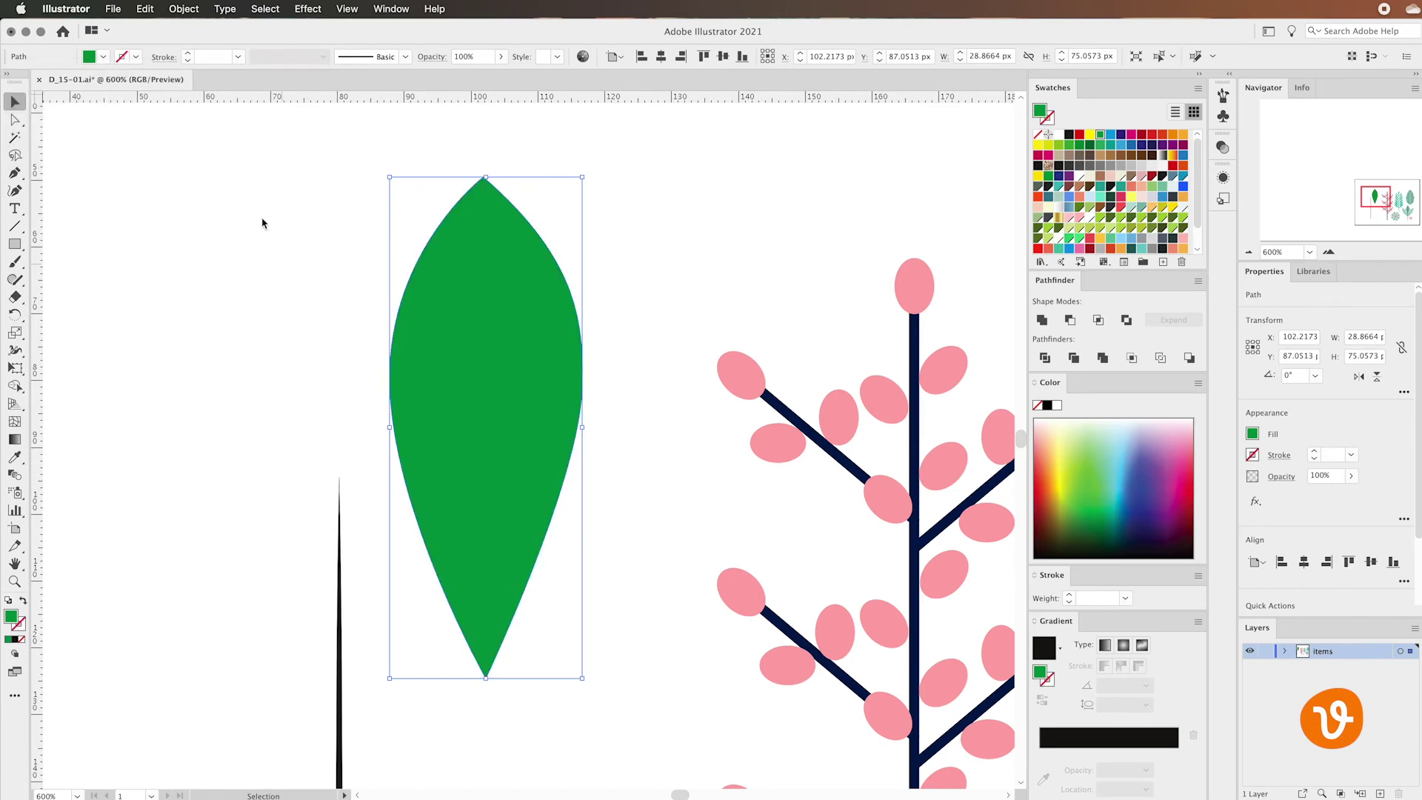
{"action": "left_click", "coordinate": [263, 223]}
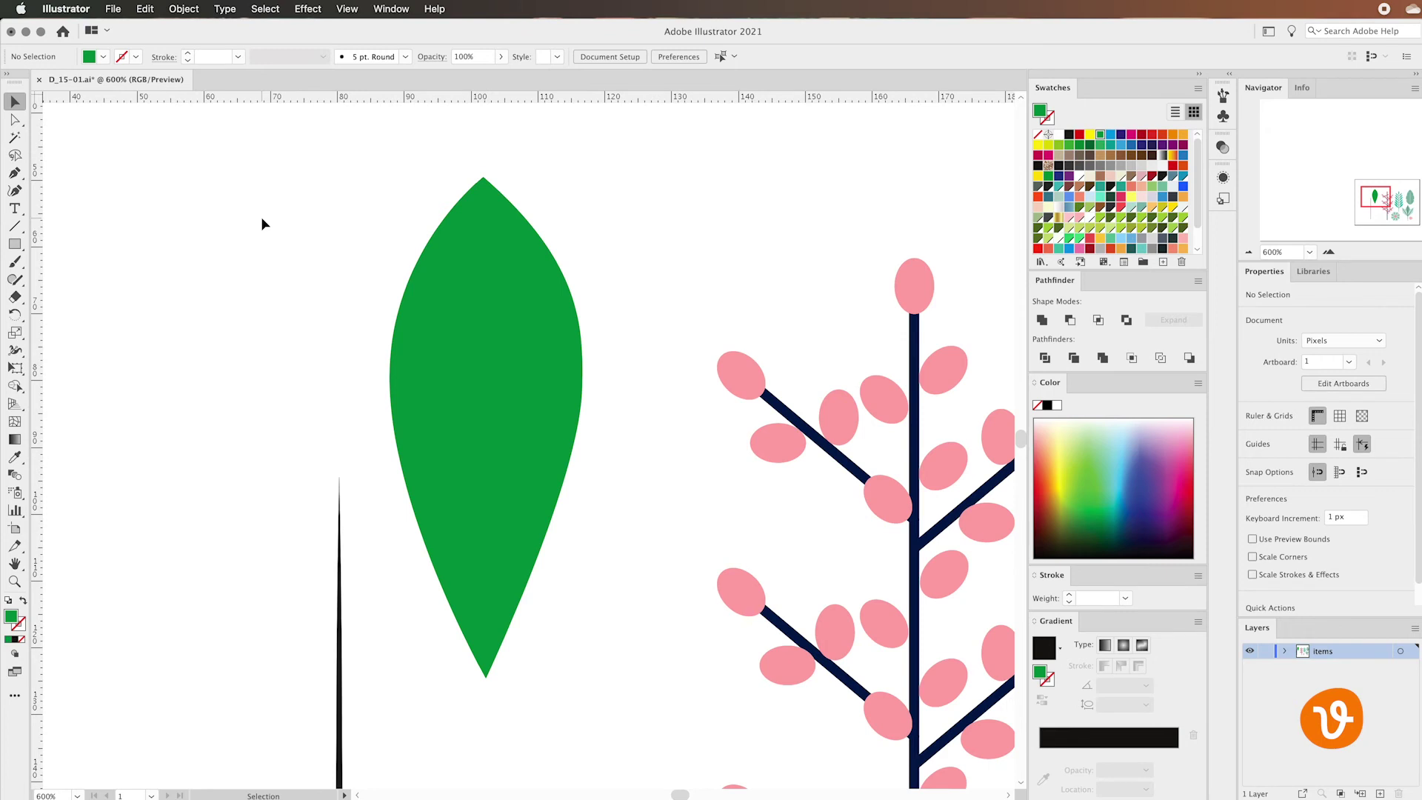
Step: Delete the leaf's left anchor point with the Pen tool, then undo the deletion
{"action": "left_click", "coordinate": [494, 246]}
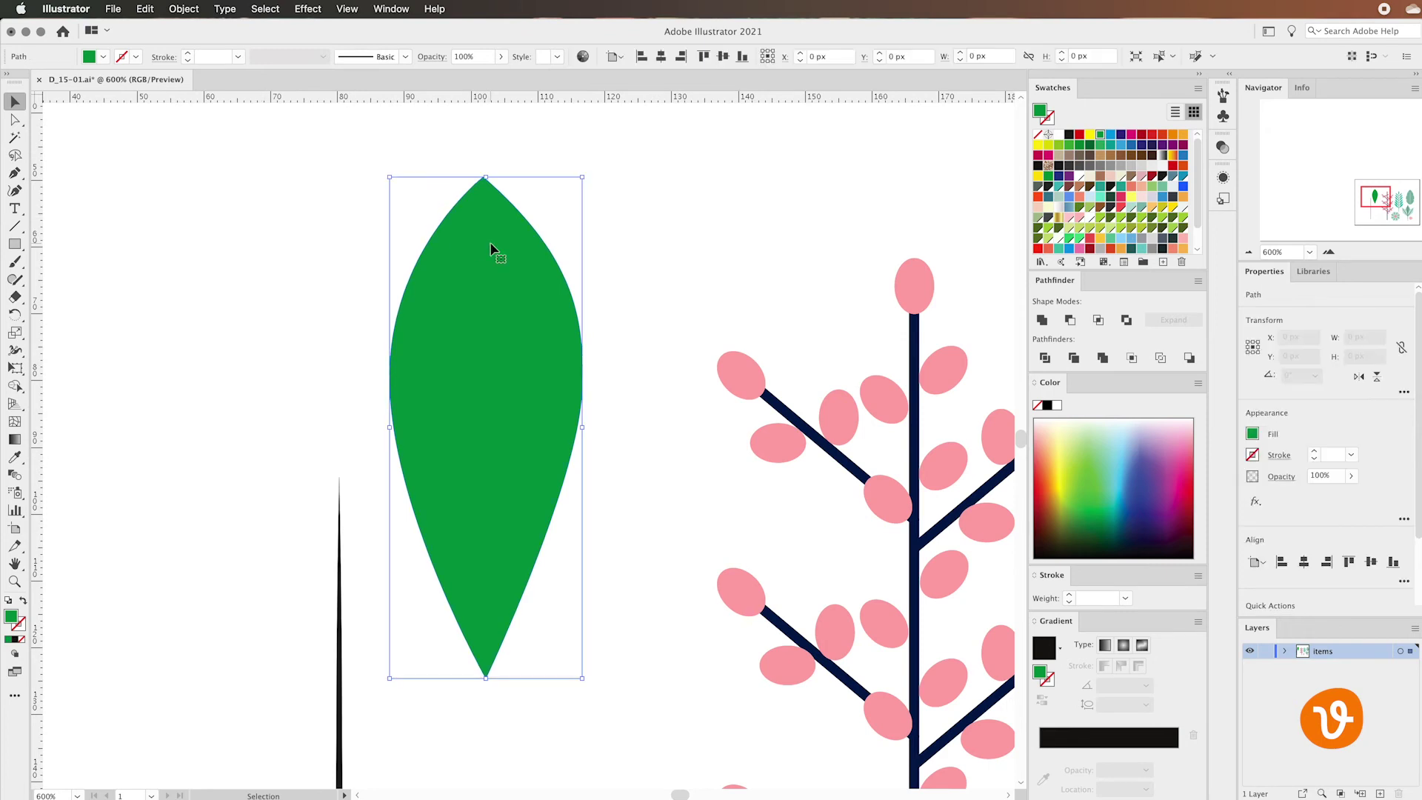
{"action": "left_click", "coordinate": [14, 172]}
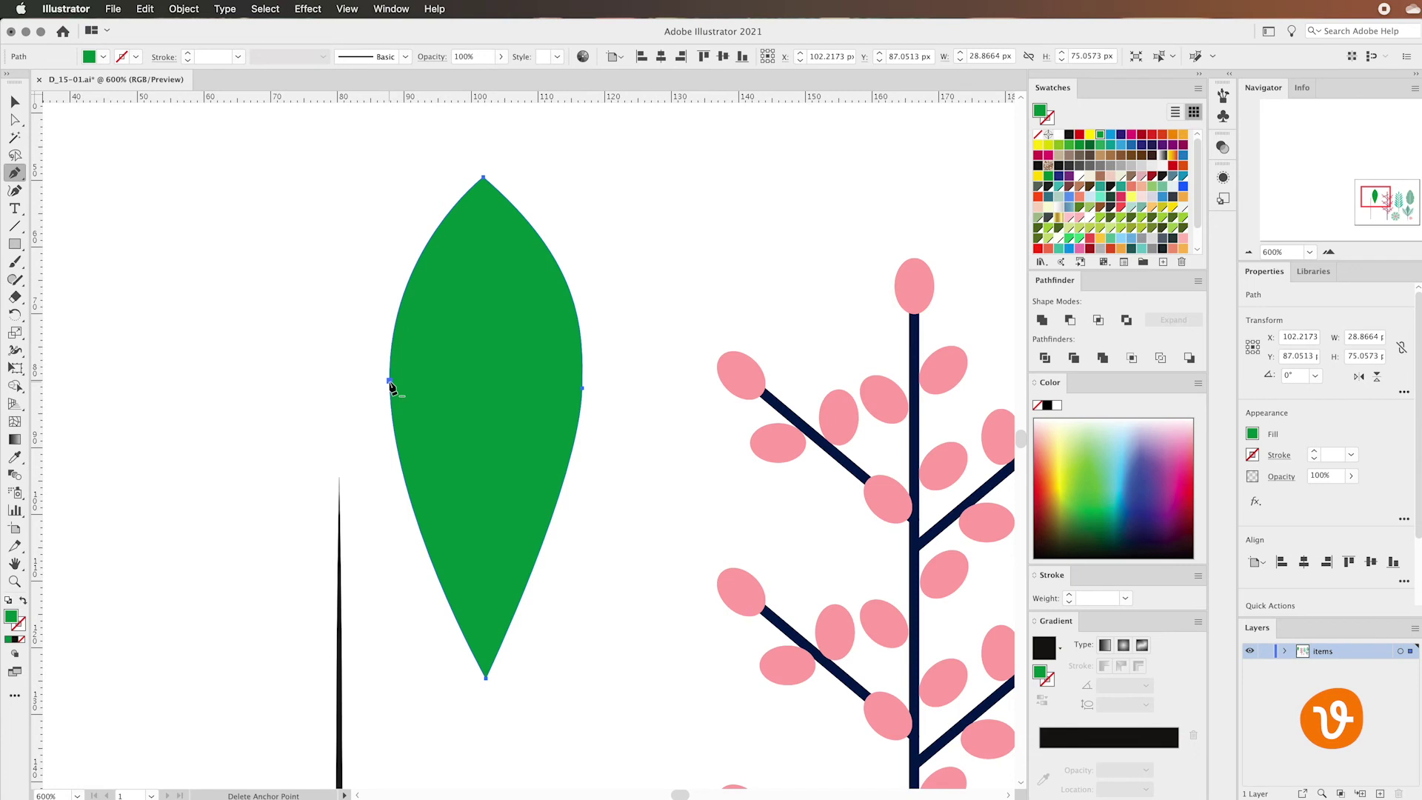
{"action": "left_click", "coordinate": [390, 382]}
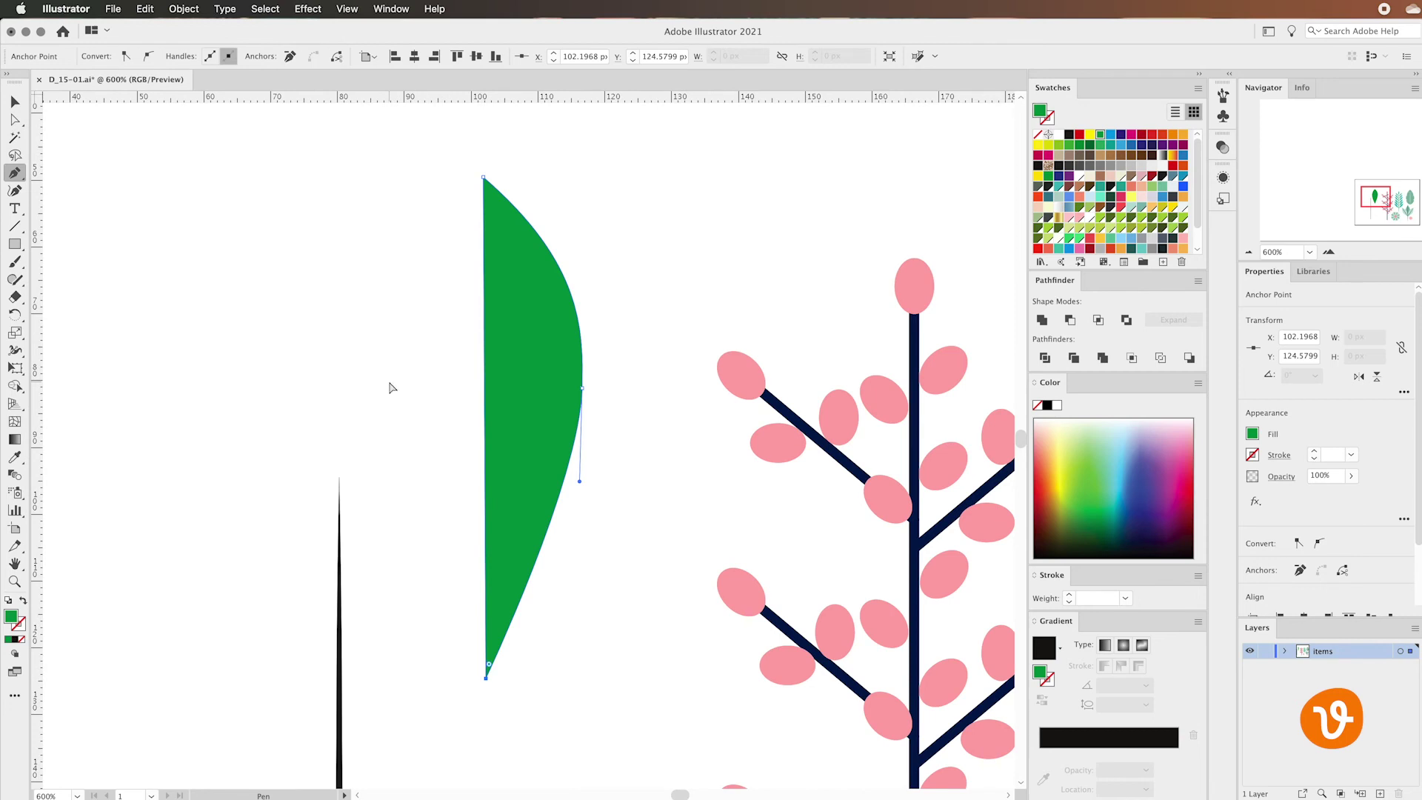
{"action": "key", "text": "super+z"}
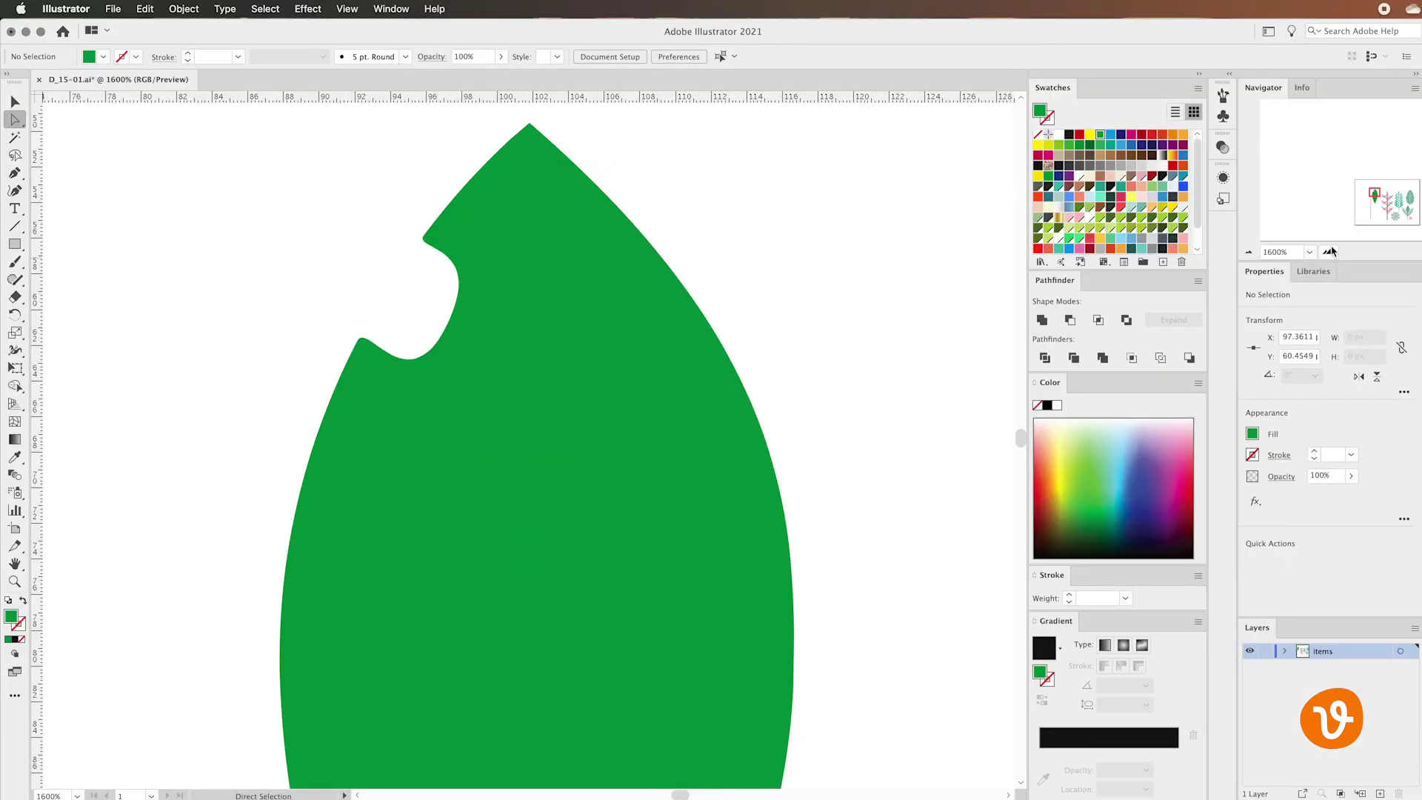
Step: Zoom out to the whole plant artwork and drag the green leaf onto the top of the stem
{"action": "left_click", "coordinate": [1249, 252]}
{"action": "left_click", "coordinate": [1249, 251]}
{"action": "scroll", "coordinate": [856, 308], "scroll_direction": "down", "scroll_amount": 3}
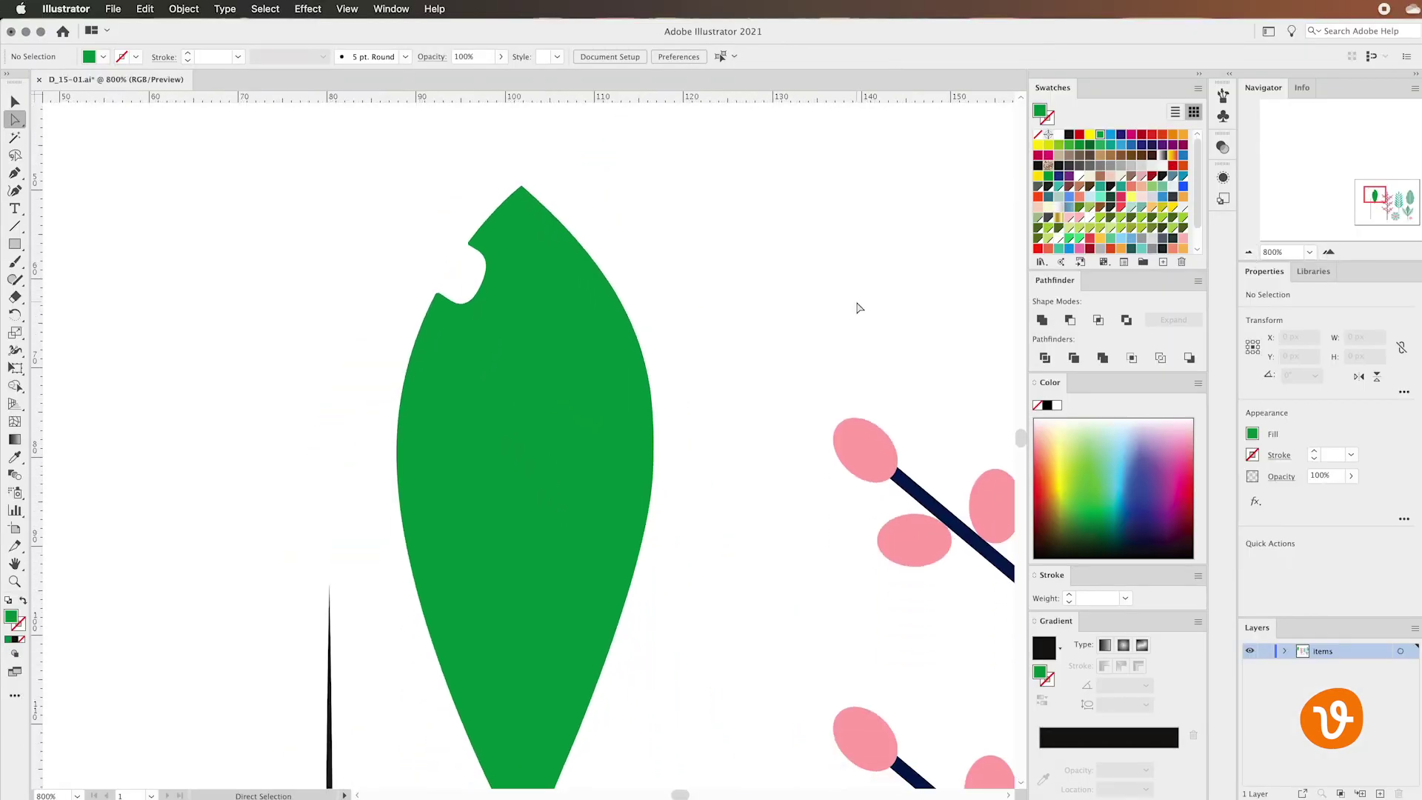
{"action": "scroll", "coordinate": [857, 308], "scroll_direction": "down", "scroll_amount": 2}
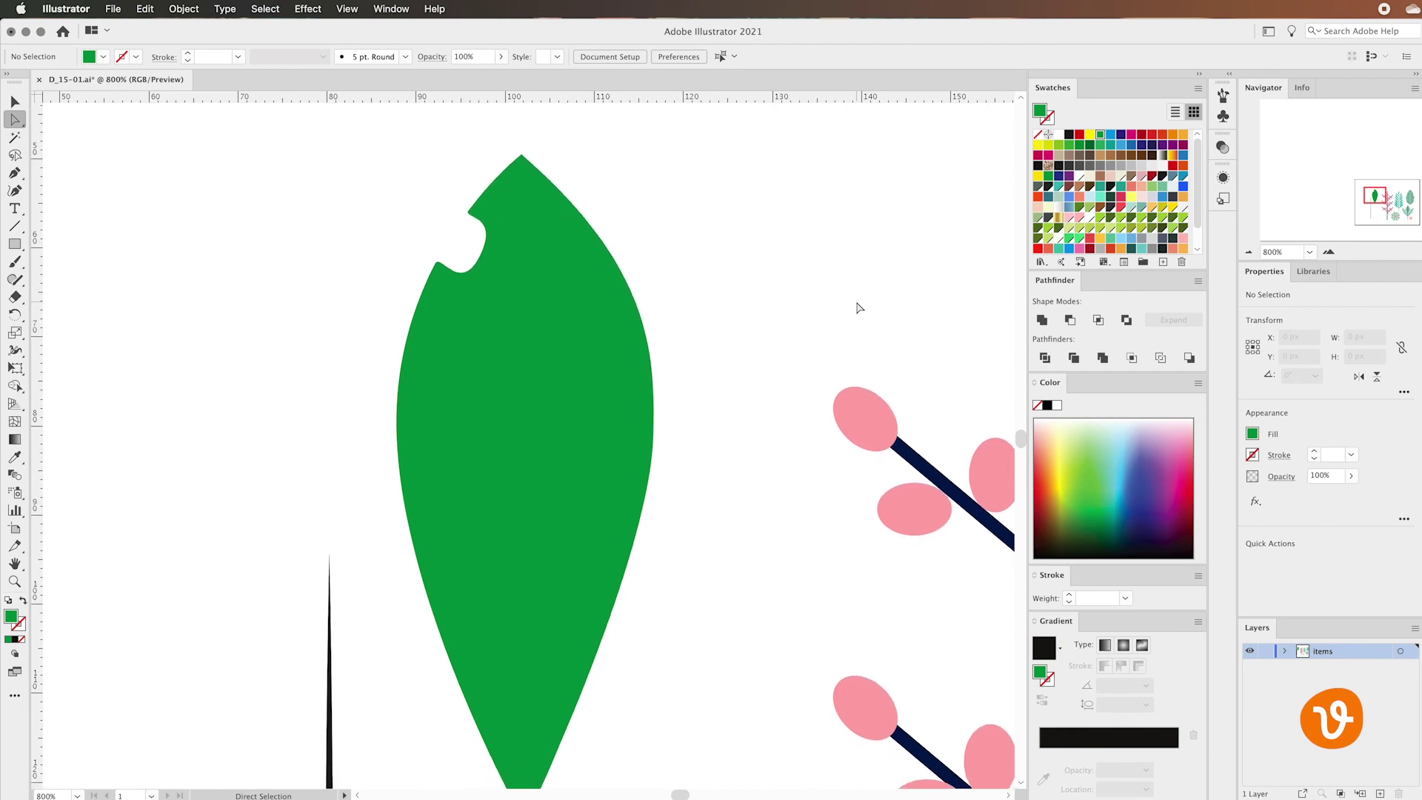
{"action": "left_click", "coordinate": [1248, 251]}
{"action": "left_click", "coordinate": [1248, 252]}
{"action": "left_click", "coordinate": [1248, 252]}
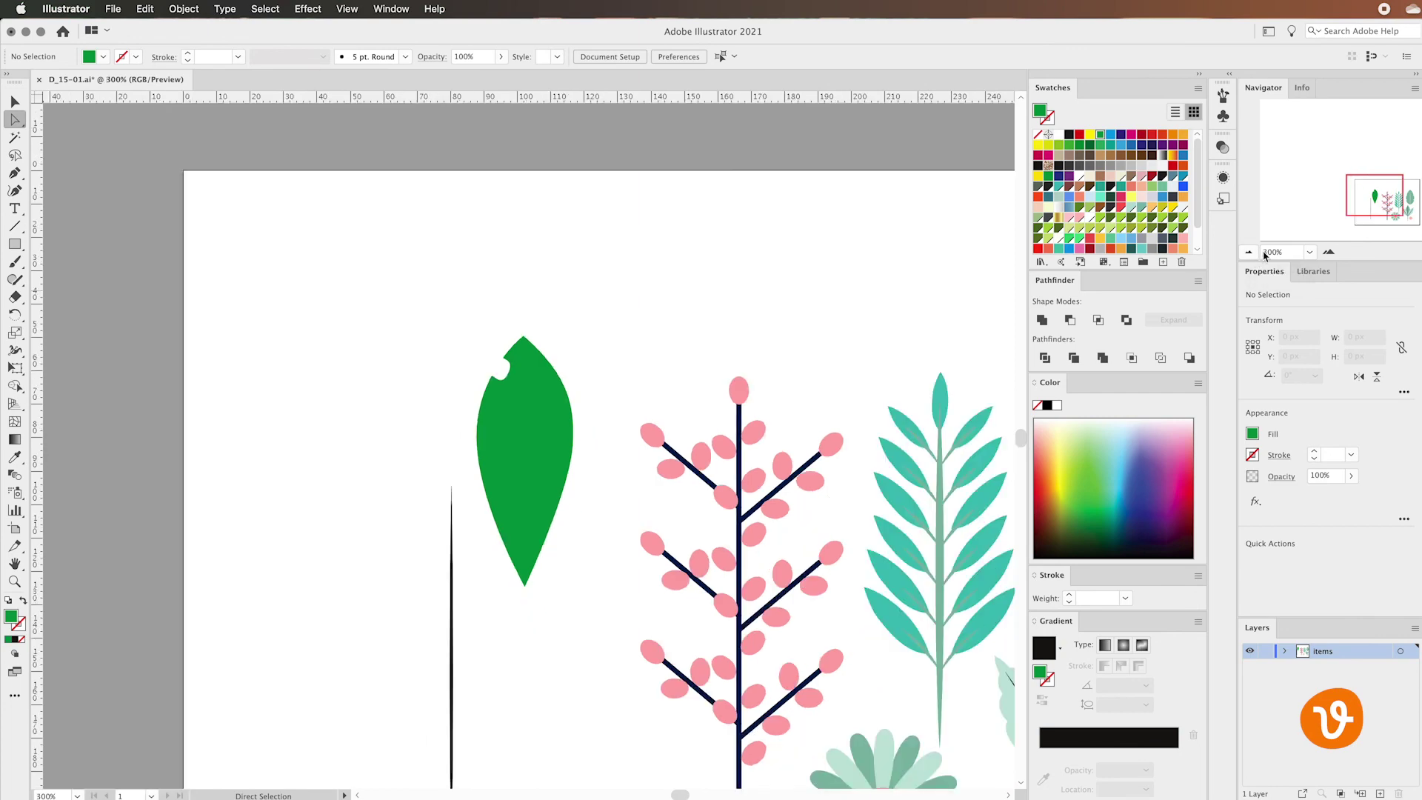
{"action": "left_click_drag", "start_coordinate": [1368, 201], "coordinate": [1392, 206]}
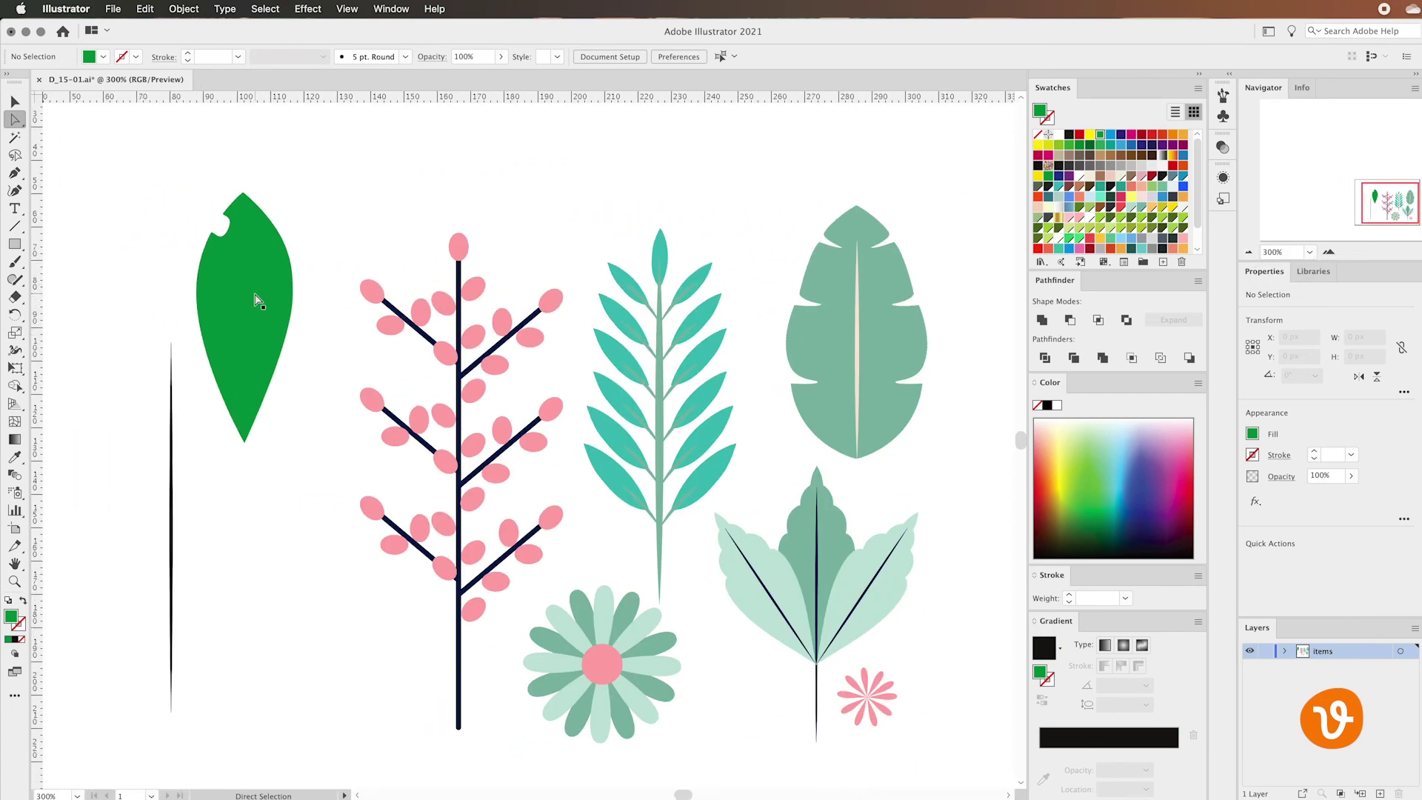
{"action": "left_click", "coordinate": [15, 100]}
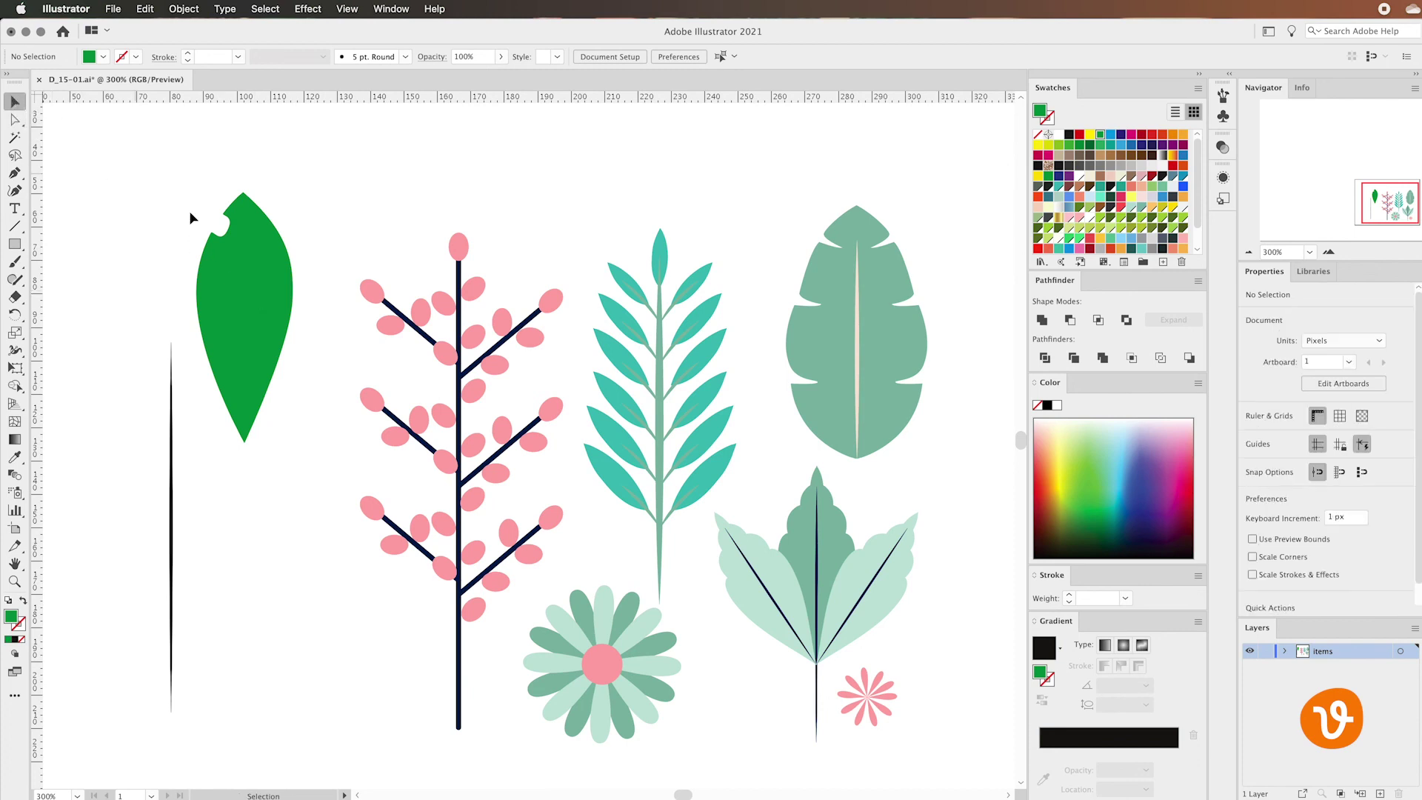
{"action": "left_click_drag", "start_coordinate": [255, 289], "coordinate": [191, 366]}
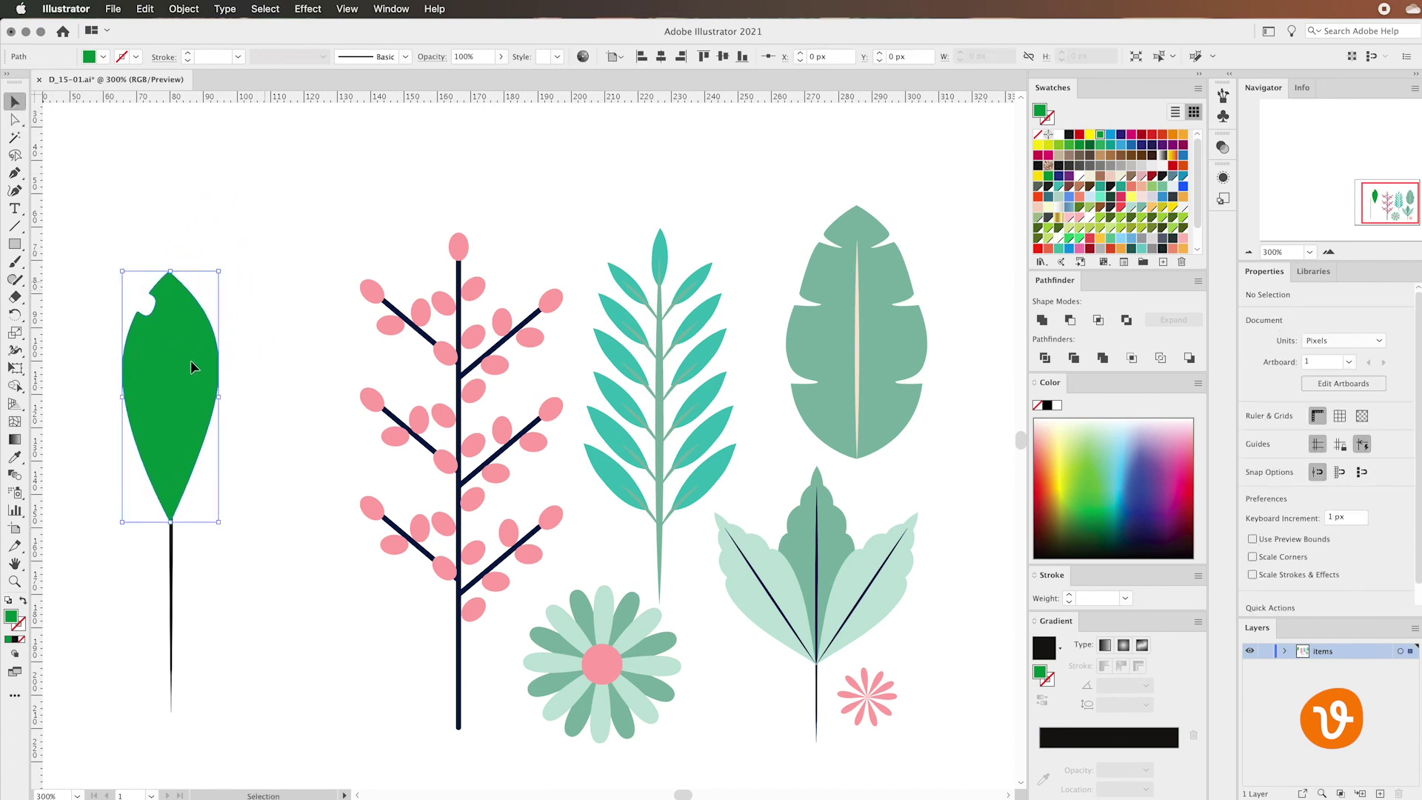